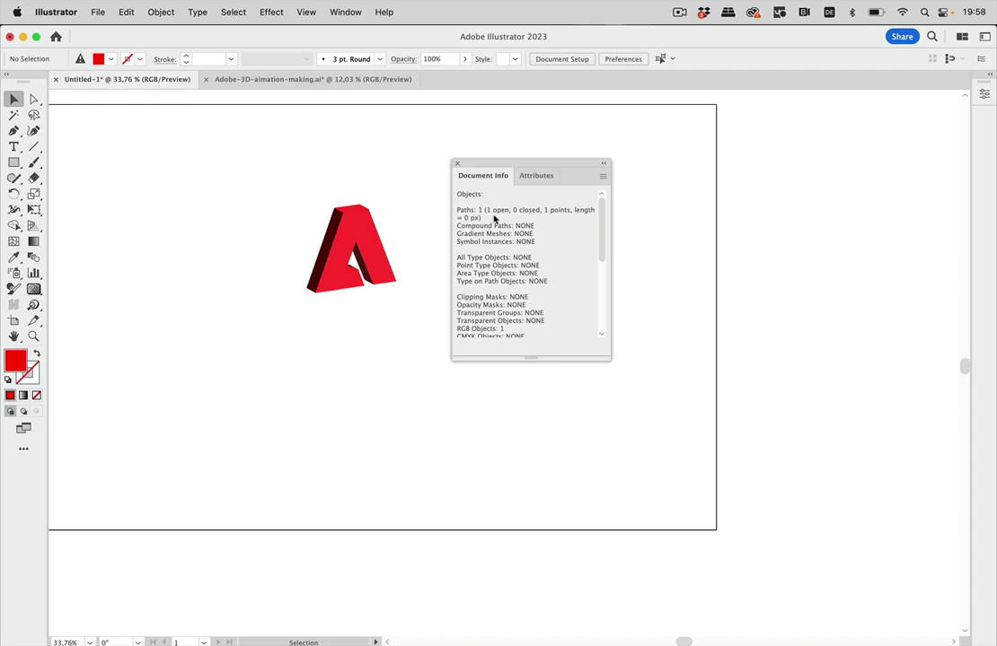
- Check the document's object information and the path behind the 3D letter A, and close the information panel
{"action": "left_click", "coordinate": [602, 177]}
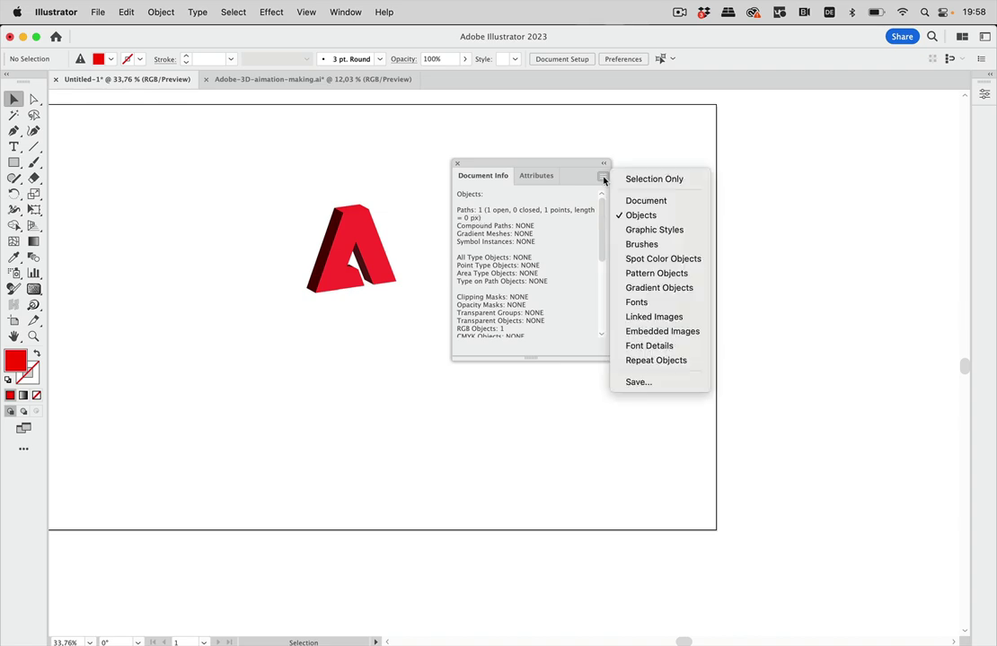
{"action": "left_click", "coordinate": [639, 159]}
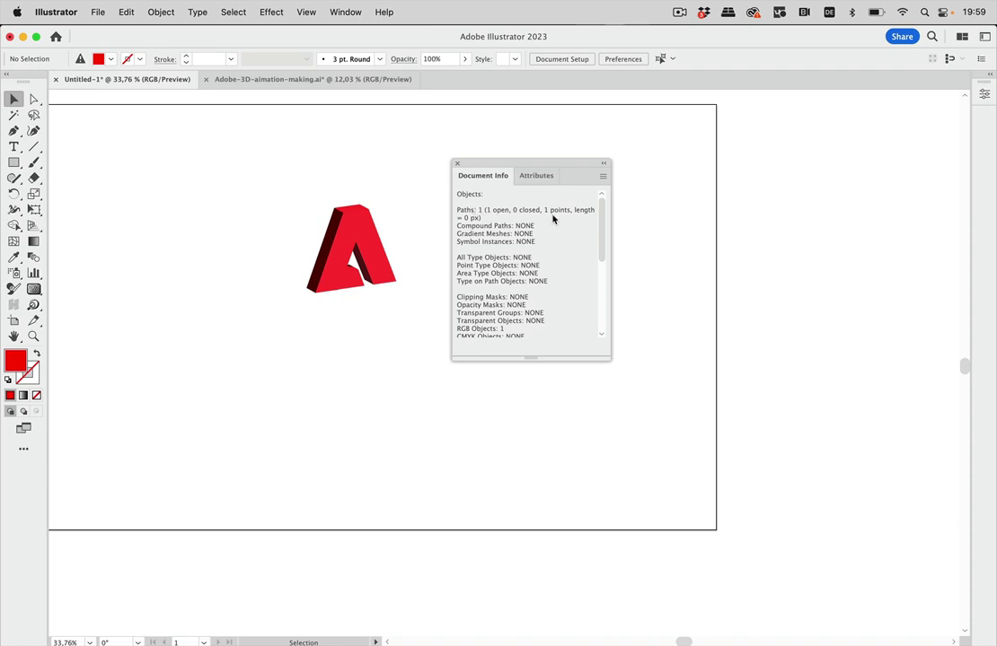
{"action": "left_click", "coordinate": [332, 234]}
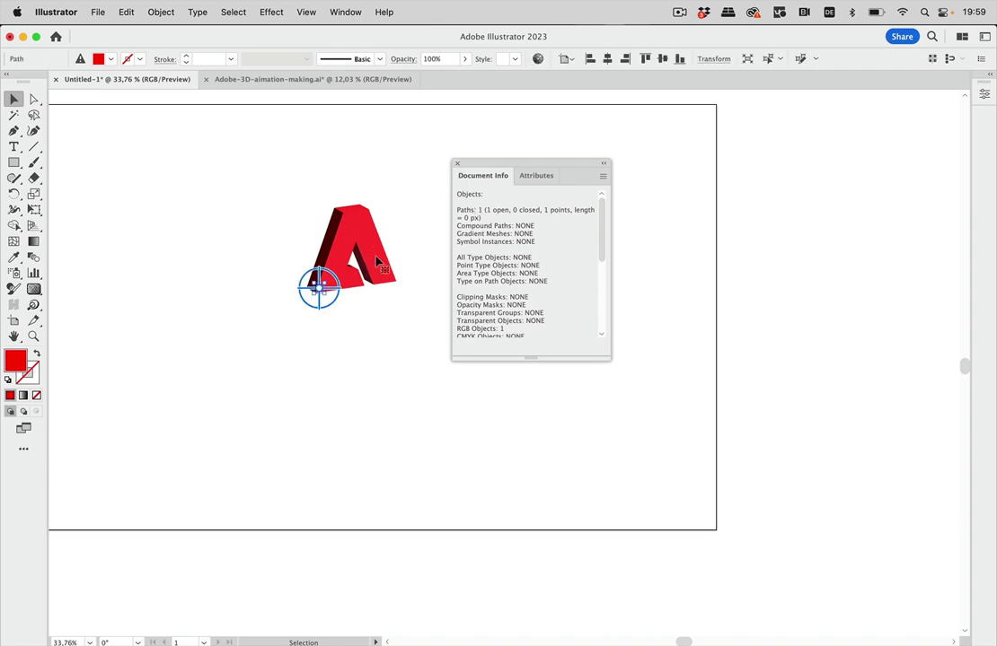
{"action": "left_click", "coordinate": [457, 164]}
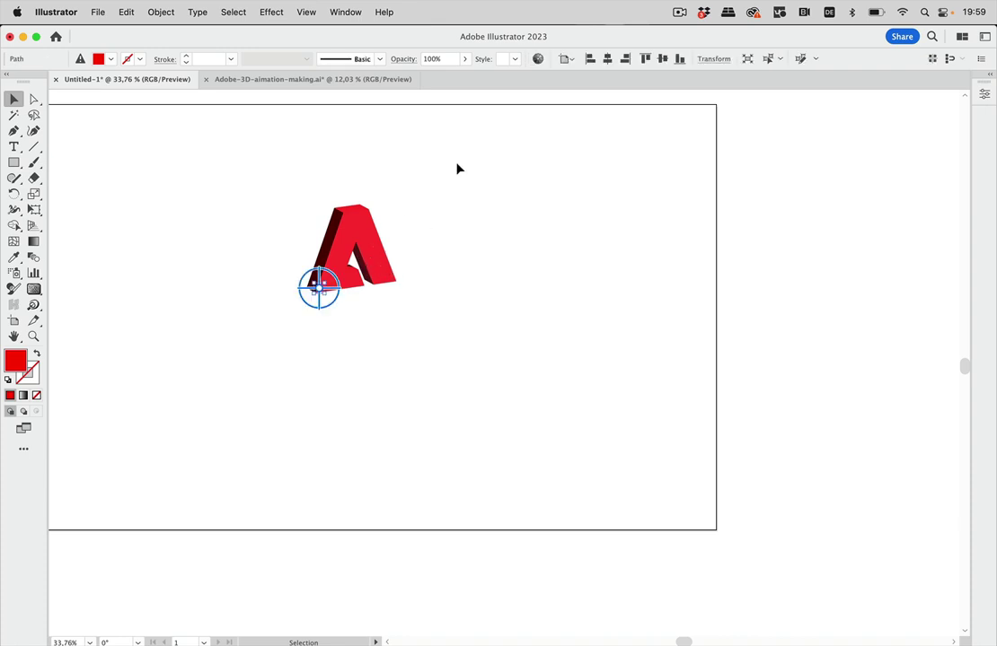
{"action": "left_click", "coordinate": [457, 169]}
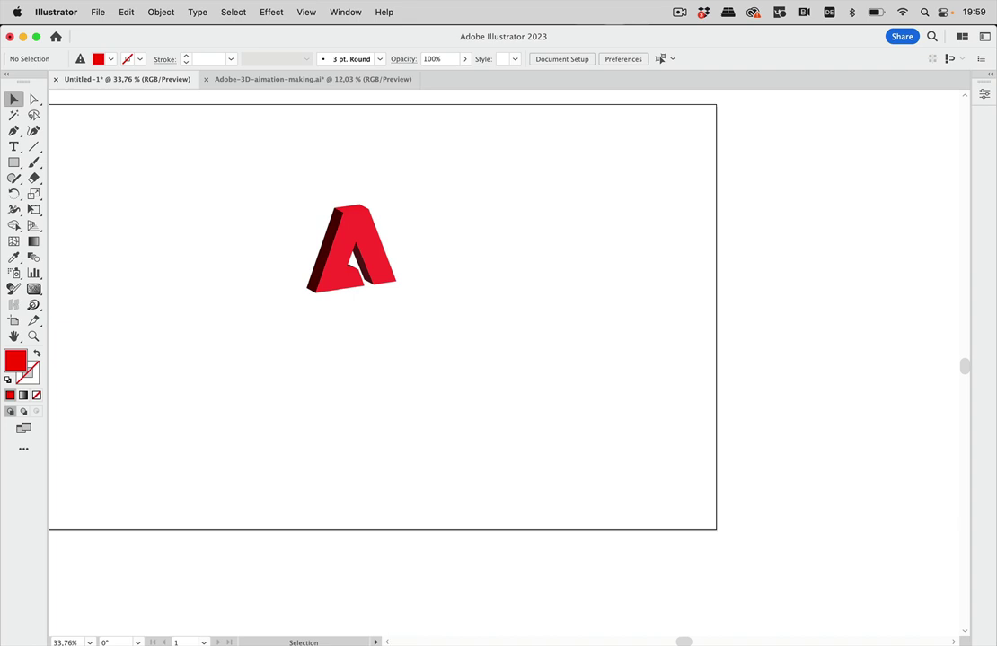
- Switch to Finder, preview the animation Adobe-3D-aimation.gif, and return to Illustrator
{"action": "left_click", "coordinate": [172, 626]}
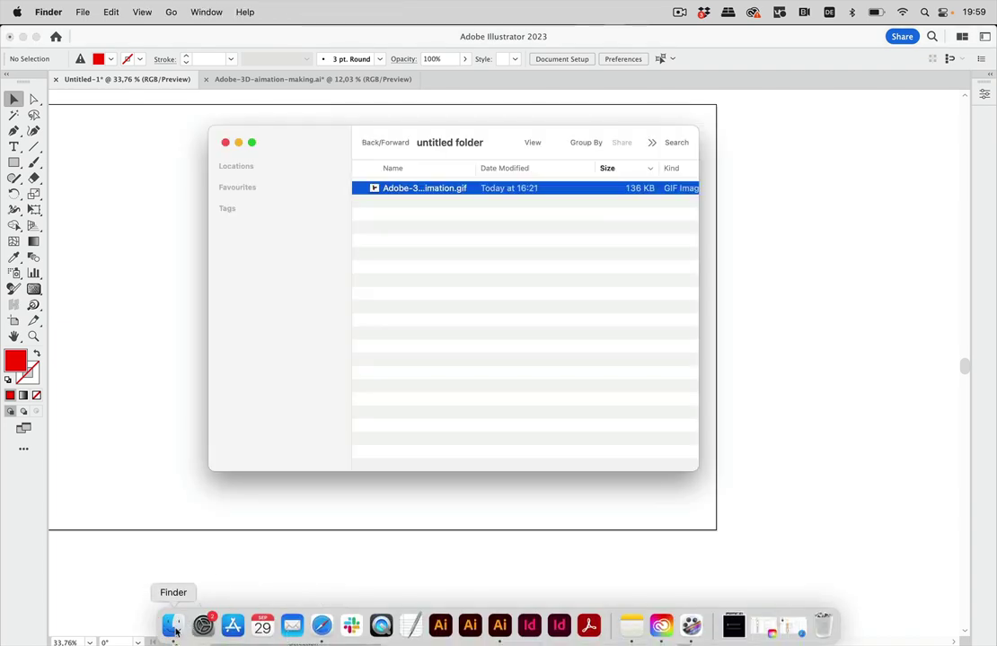
{"action": "key", "text": "space"}
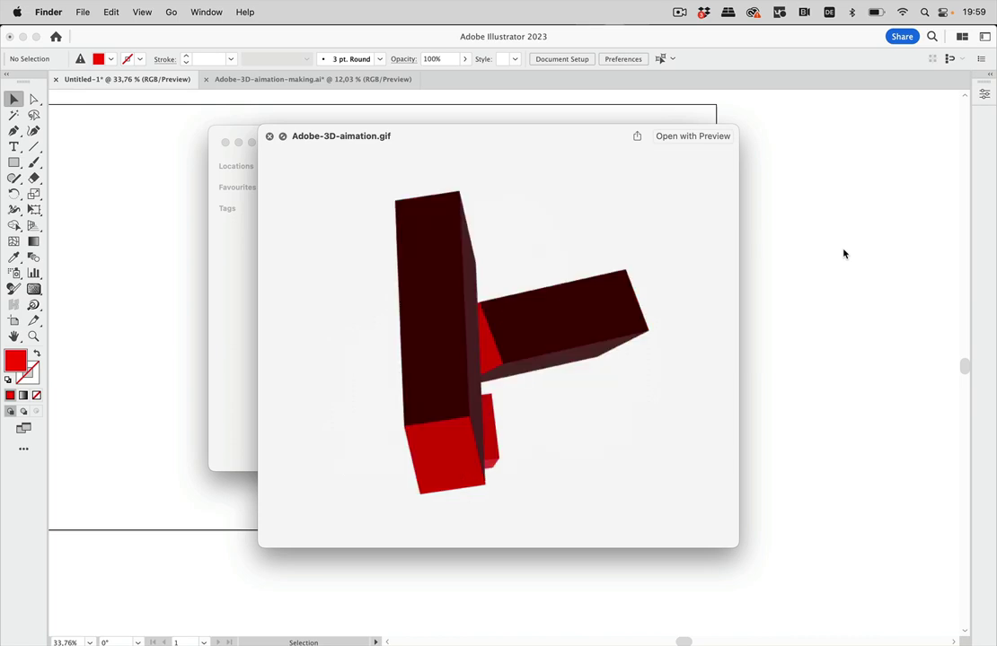
{"action": "key", "text": "space"}
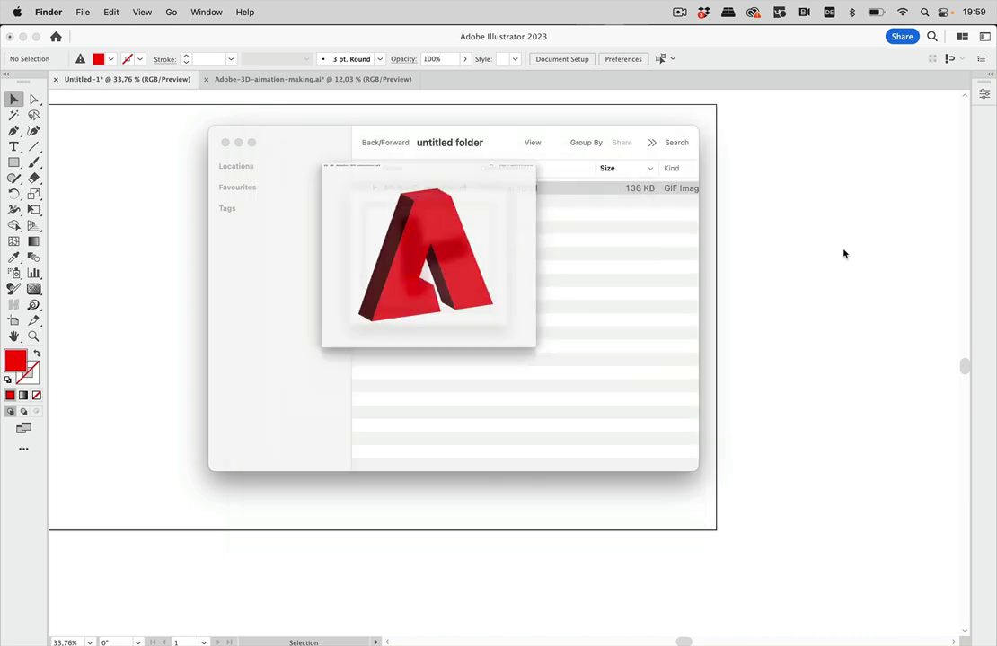
{"action": "key", "text": "super+Tab"}
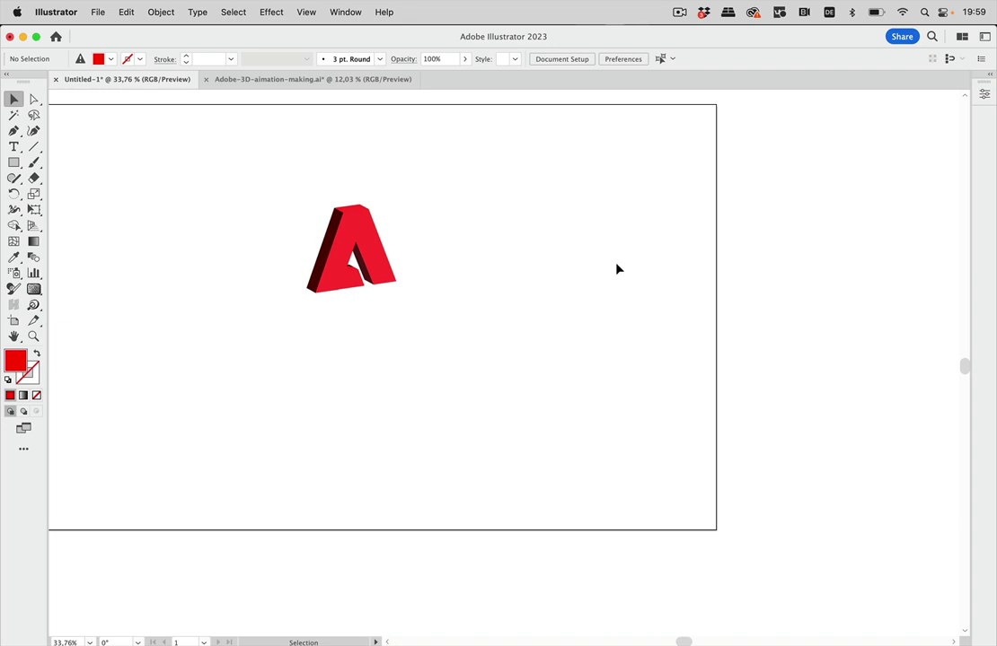
- Show the appearance attributes of the letter A path and delete the 3D and Materials effect applied to the whole path
{"action": "left_click", "coordinate": [367, 241]}
{"action": "left_click", "coordinate": [345, 12]}
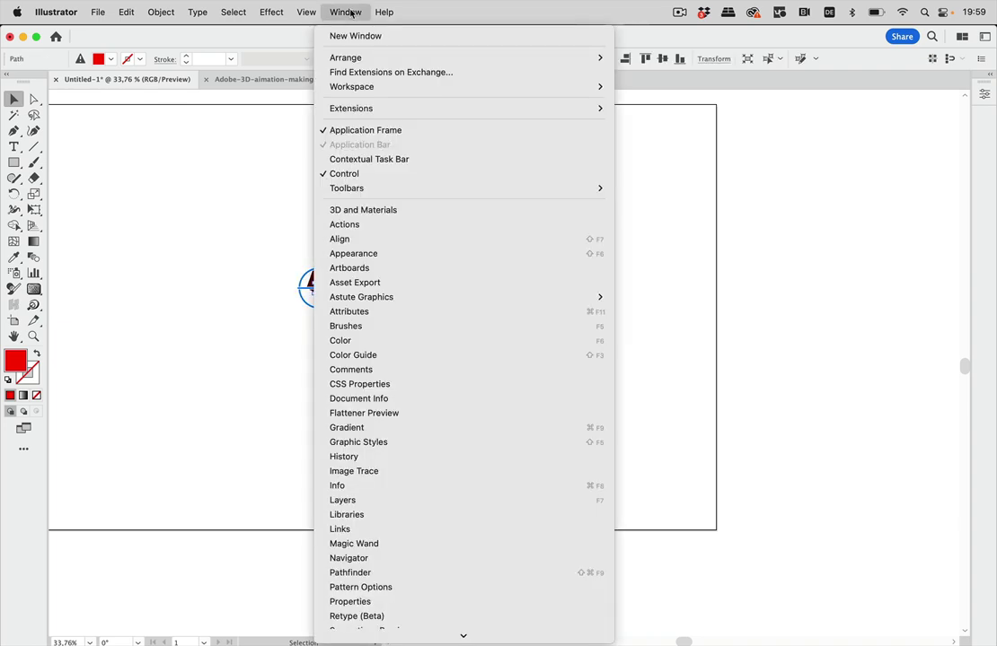
{"action": "left_click", "coordinate": [354, 253]}
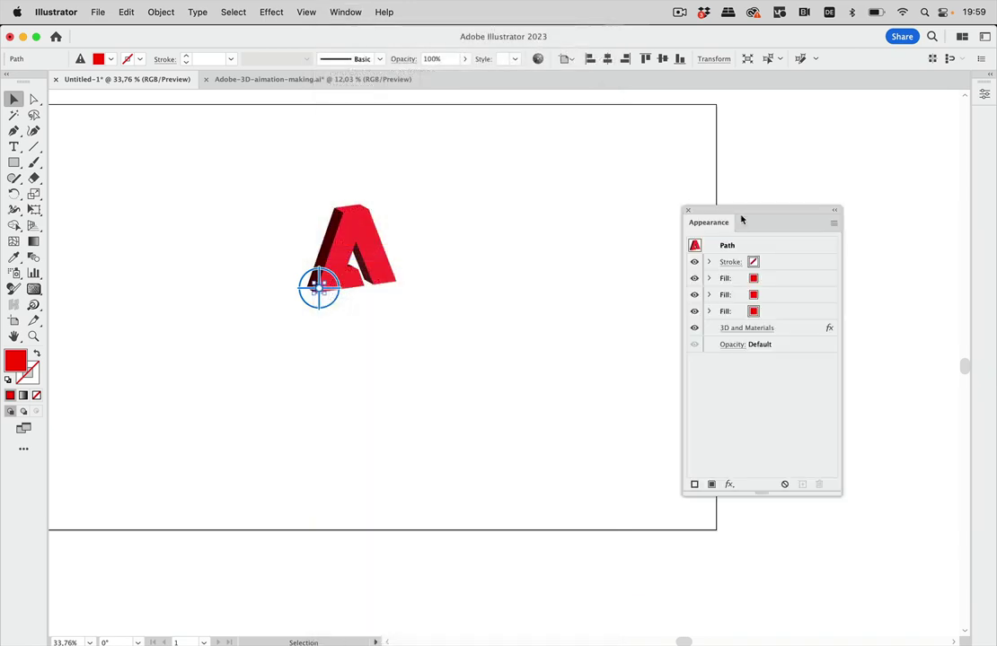
{"action": "left_click_drag", "start_coordinate": [749, 213], "coordinate": [504, 169]}
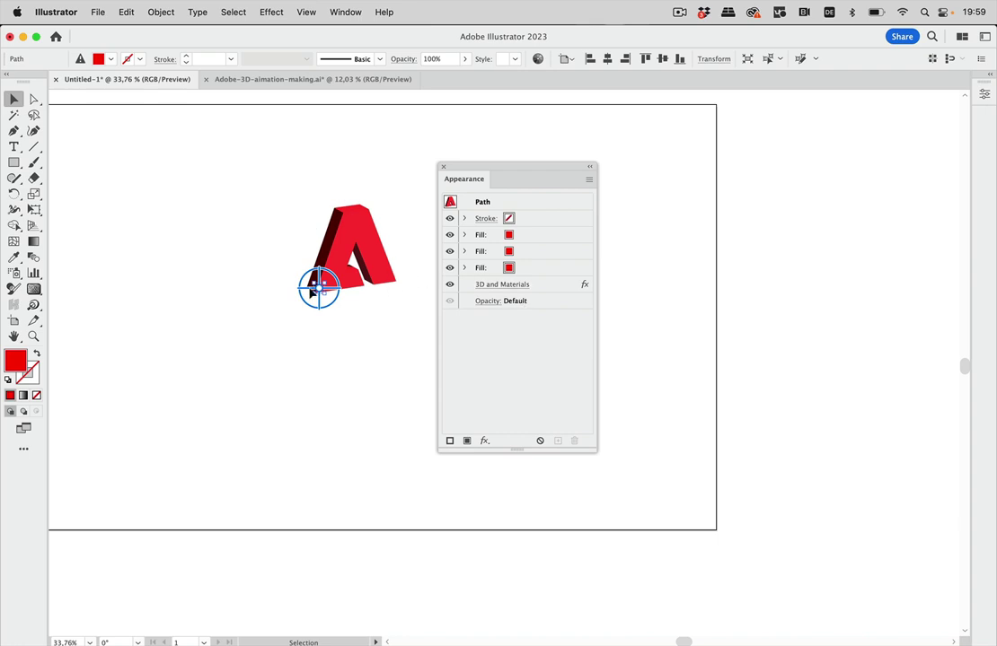
{"action": "left_click", "coordinate": [556, 286]}
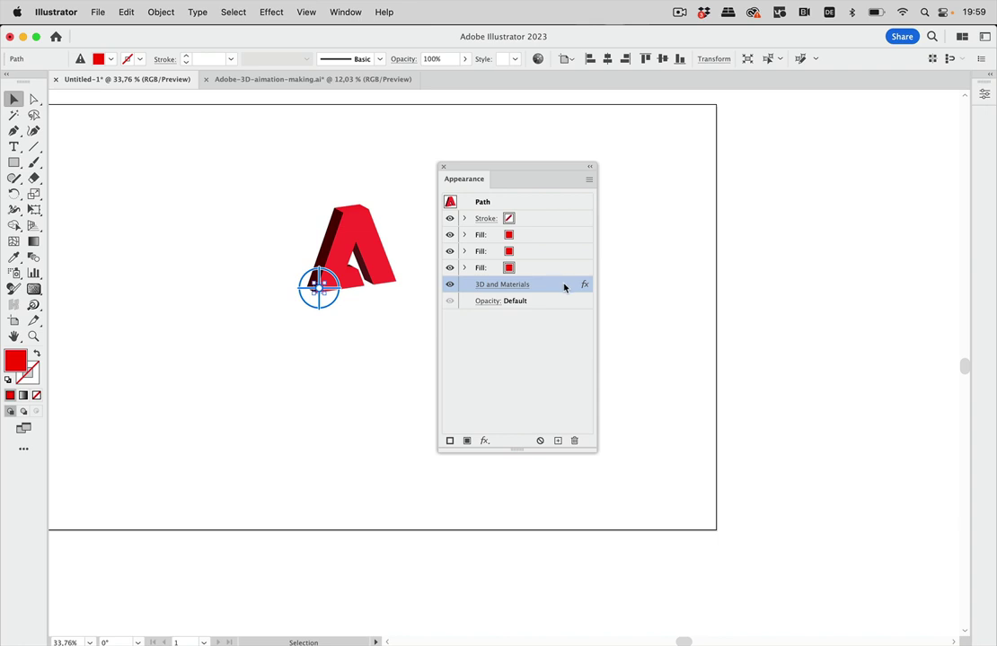
{"action": "left_click", "coordinate": [575, 442]}
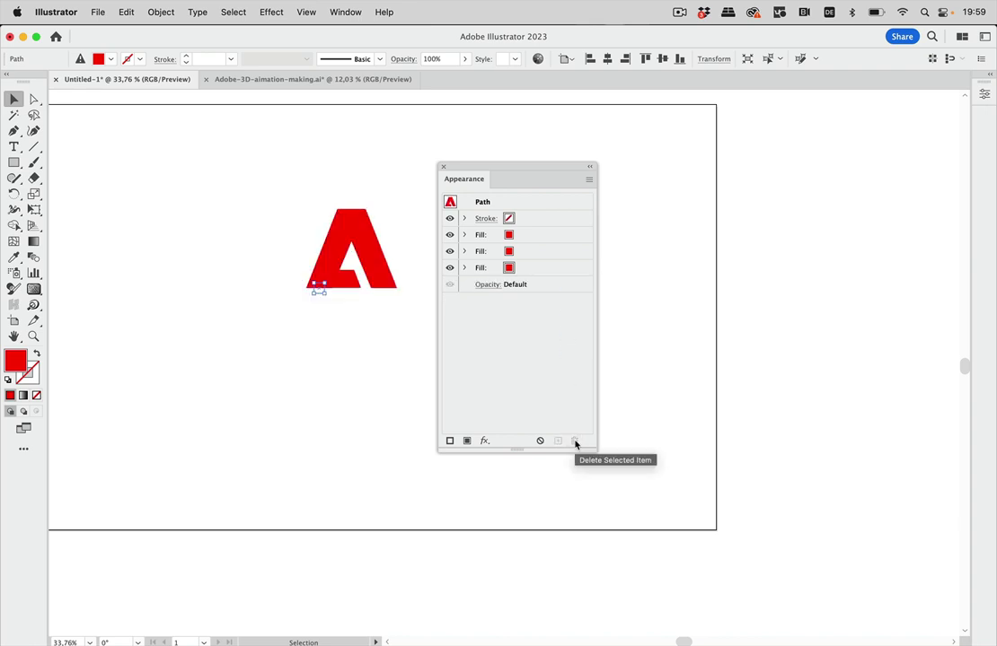
- Expand all three fills in the path's appearance and enlarge the list to examine the effects under each fill
{"action": "left_click", "coordinate": [526, 236]}
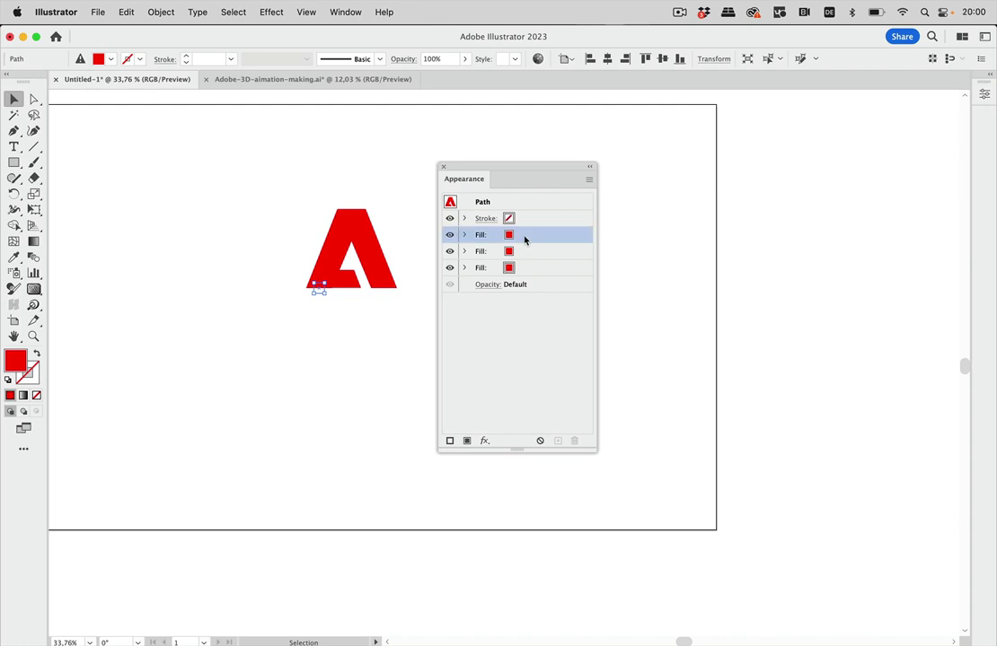
{"action": "left_click", "coordinate": [525, 252]}
{"action": "left_click", "coordinate": [526, 268]}
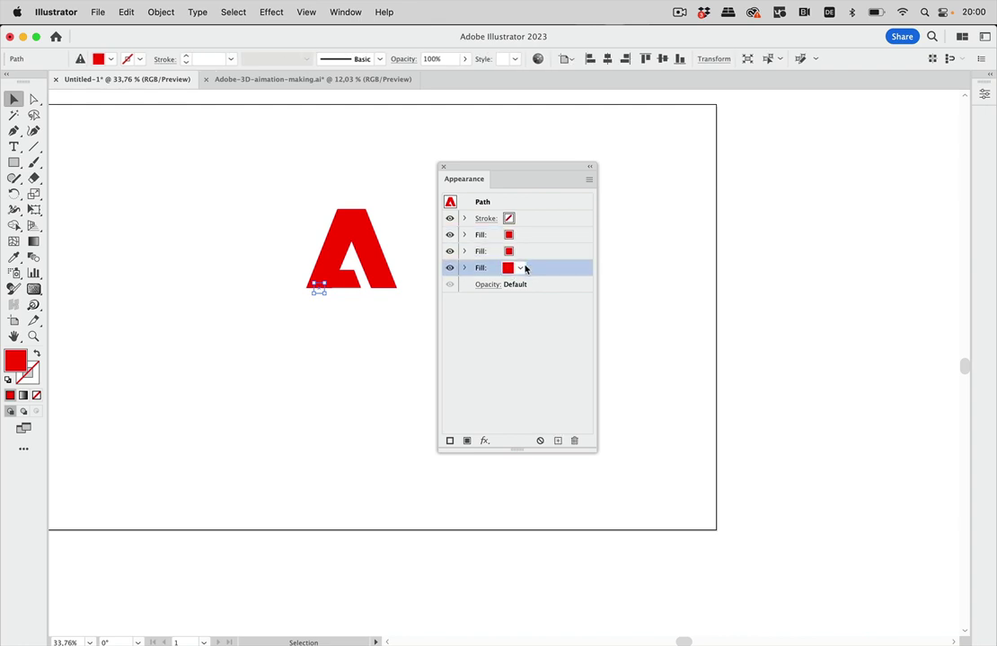
{"action": "left_click", "coordinate": [464, 236]}
{"action": "left_click", "coordinate": [464, 318]}
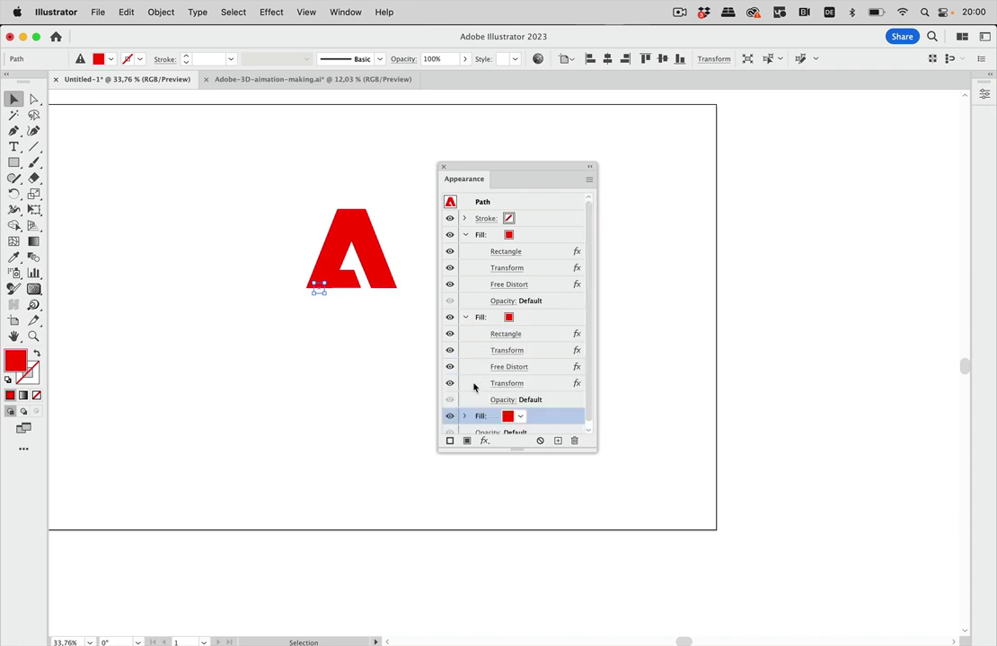
{"action": "left_click", "coordinate": [465, 418]}
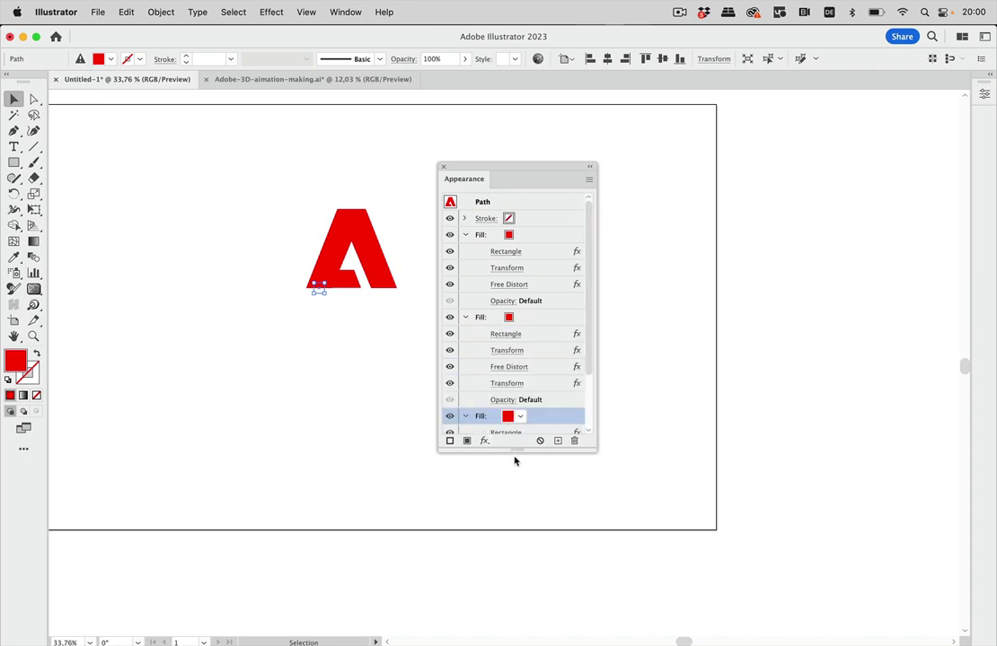
{"action": "left_click_drag", "start_coordinate": [519, 451], "coordinate": [518, 558]}
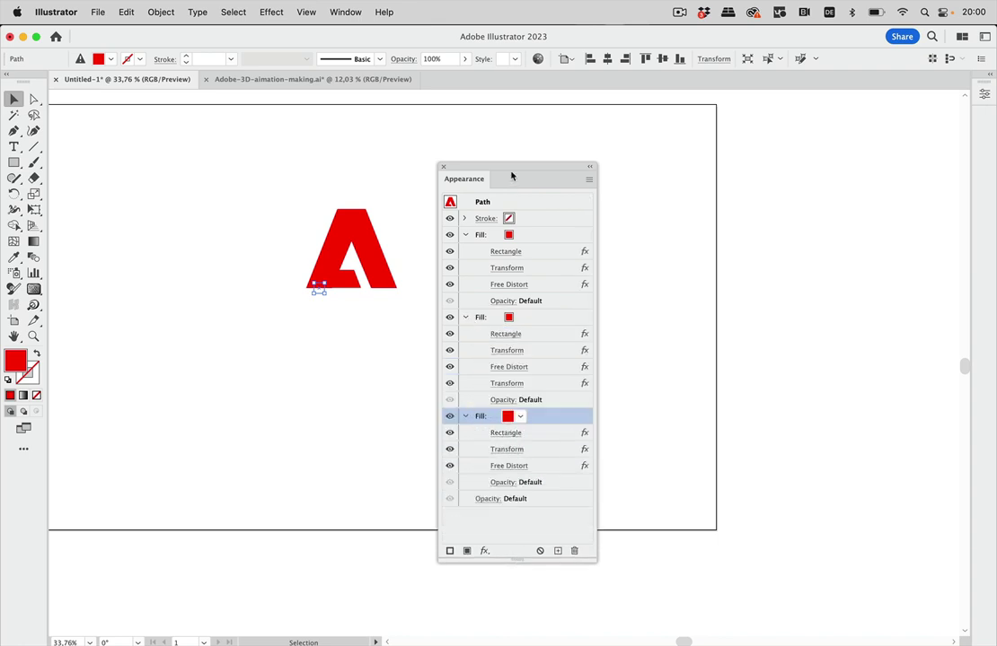
{"action": "left_click_drag", "start_coordinate": [518, 172], "coordinate": [557, 111]}
- Apply a 3D and Materials extrusion to the topmost fill only, moving its settings clear of the artwork
{"action": "left_click", "coordinate": [569, 180]}
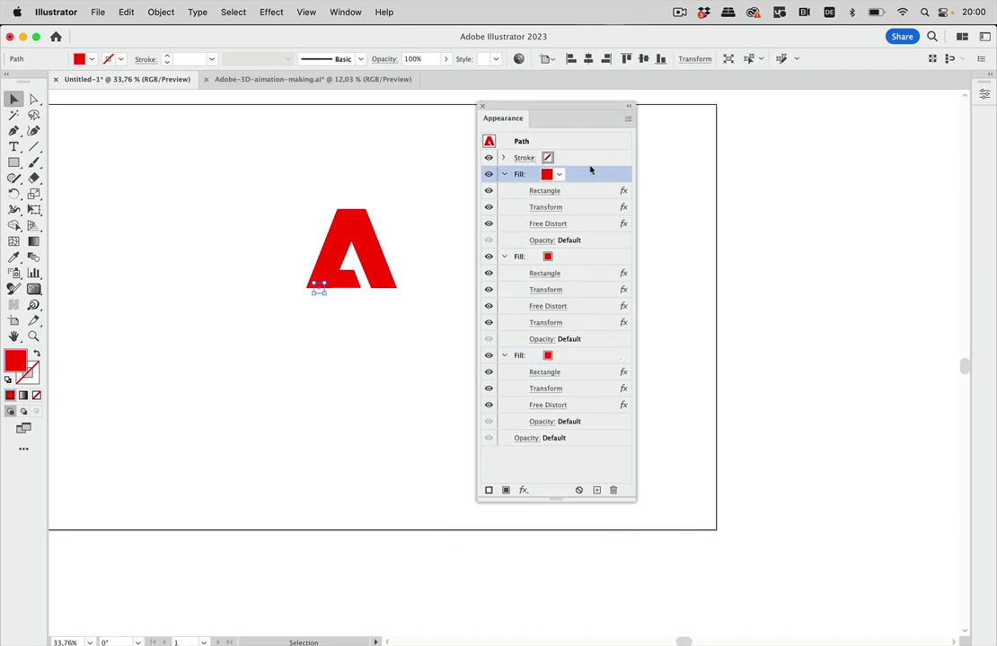
{"action": "left_click", "coordinate": [271, 12]}
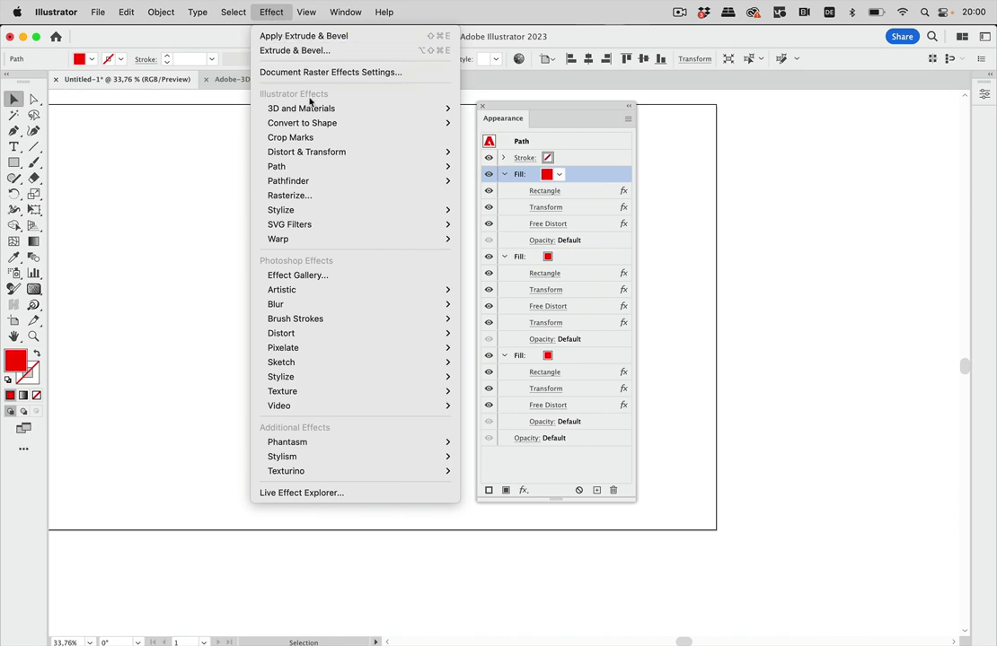
{"action": "mouse_move", "coordinate": [323, 106]}
{"action": "left_click", "coordinate": [516, 108]}
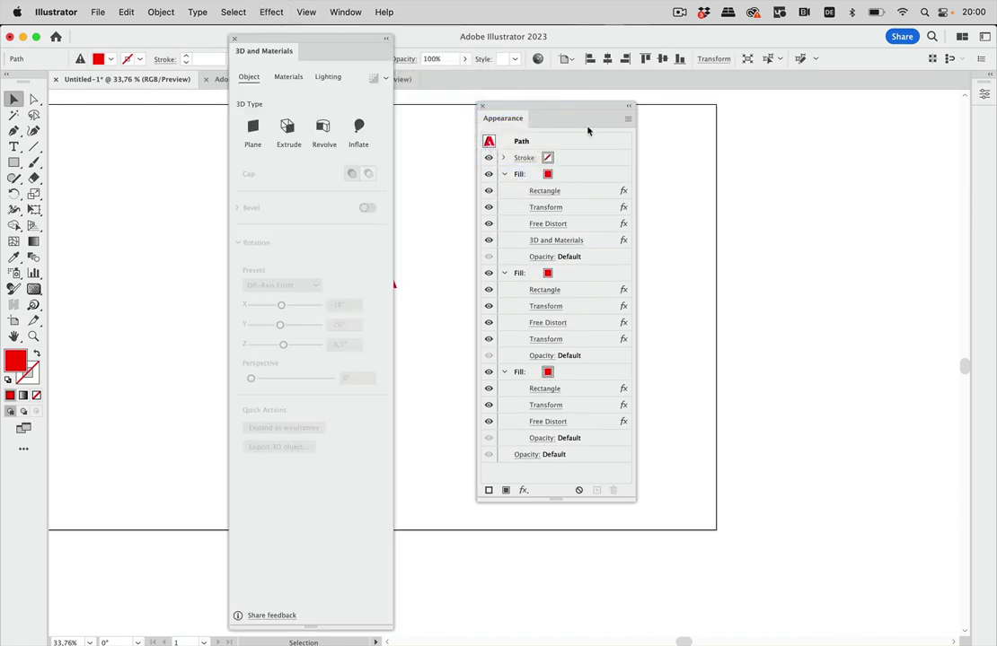
{"action": "left_click_drag", "start_coordinate": [289, 40], "coordinate": [550, 38]}
{"action": "left_click_drag", "start_coordinate": [643, 35], "coordinate": [696, 27]}
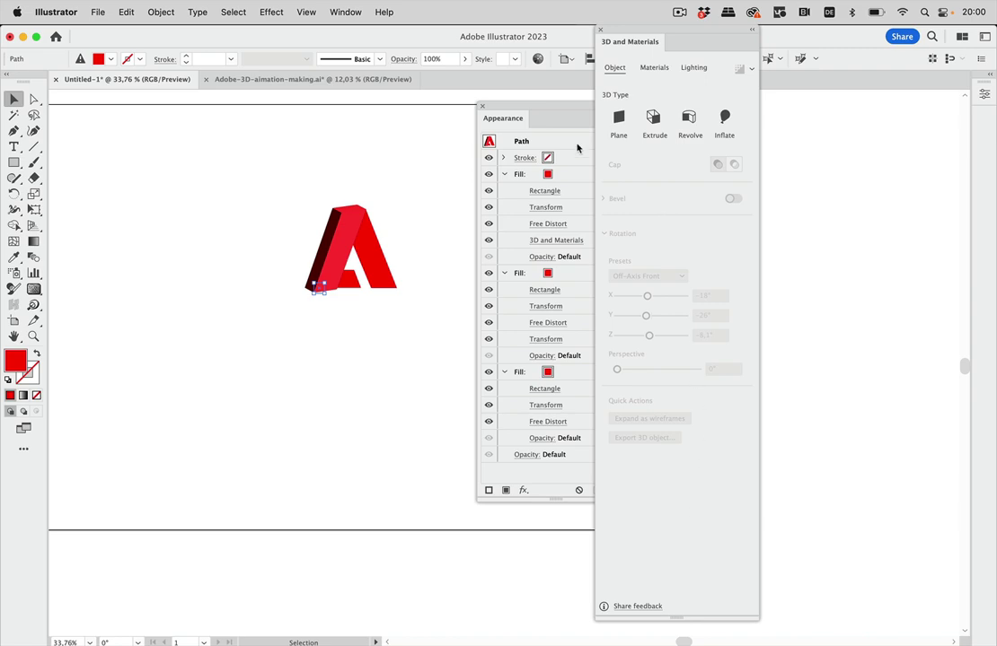
- Apply the 3D Extrude type separately to the middle fill and the lowest fill of the path
{"action": "left_click", "coordinate": [545, 117]}
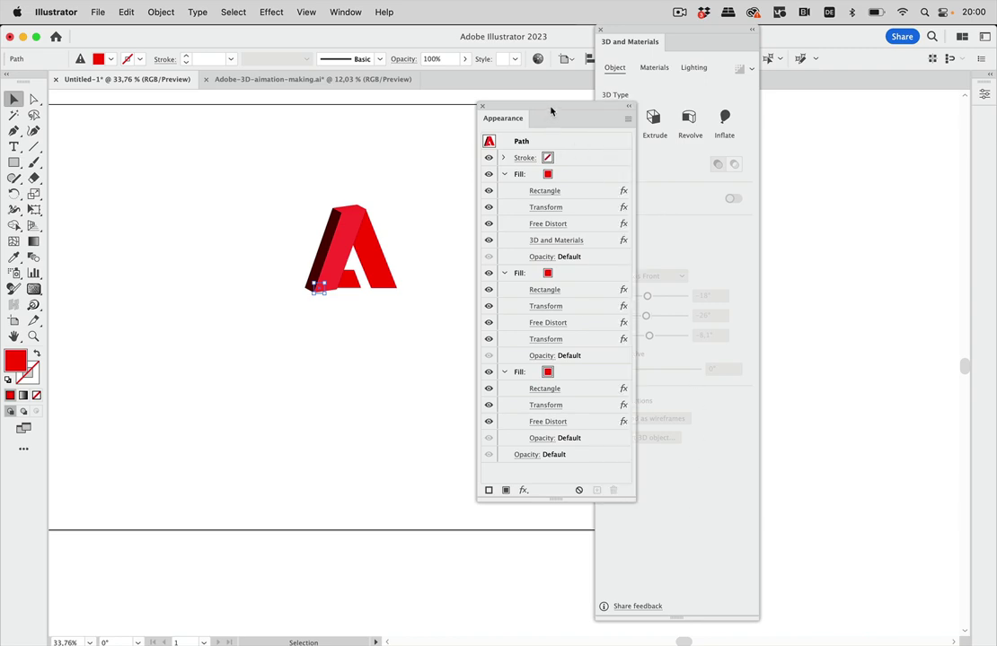
{"action": "left_click", "coordinate": [568, 274]}
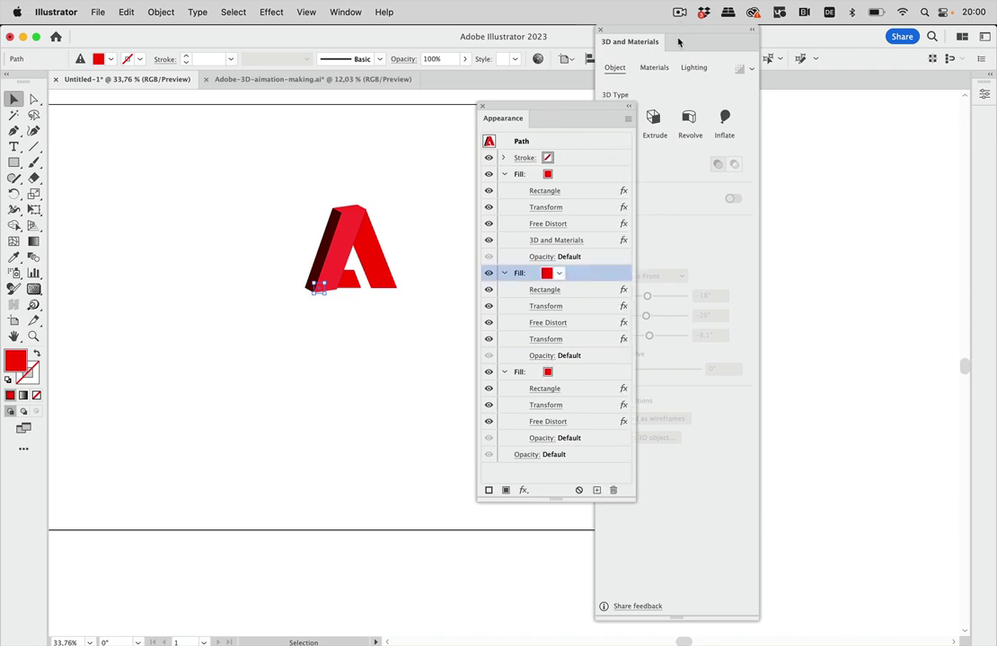
{"action": "left_click_drag", "start_coordinate": [678, 41], "coordinate": [738, 41]}
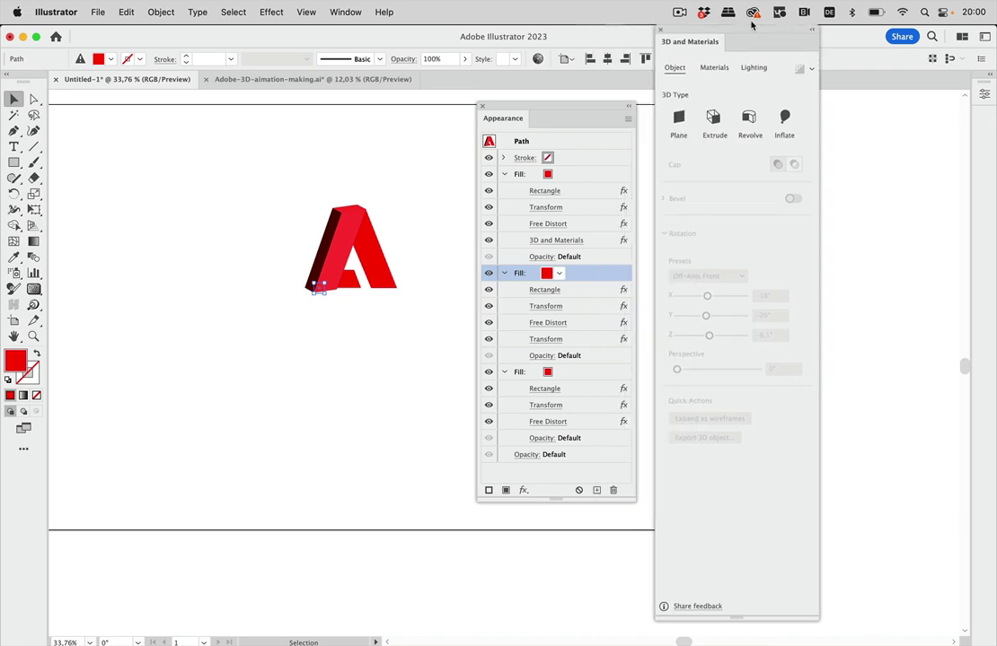
{"action": "left_click", "coordinate": [714, 119]}
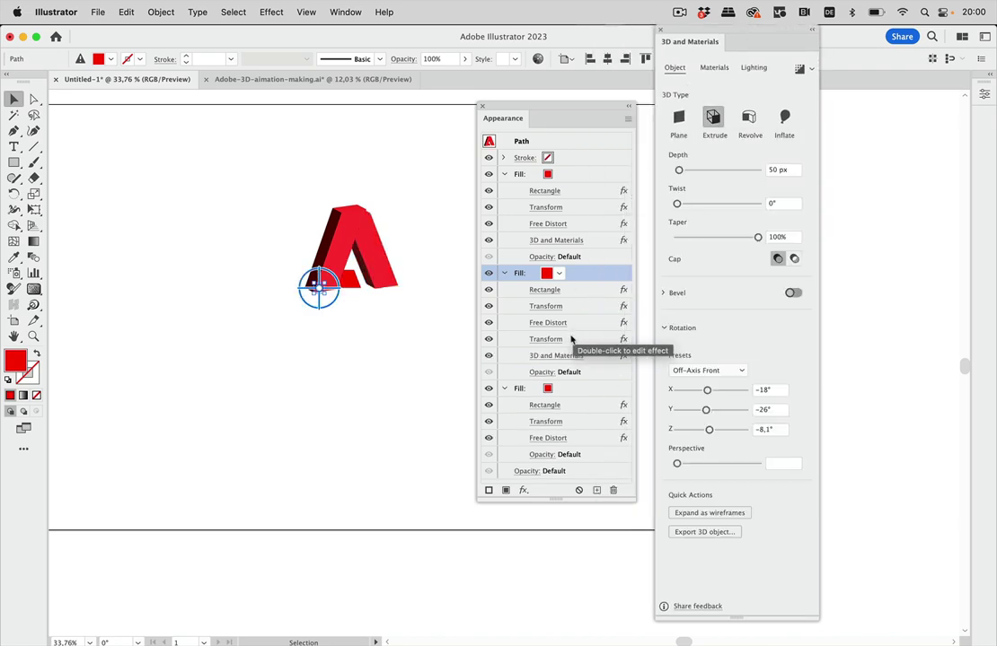
{"action": "left_click", "coordinate": [547, 389]}
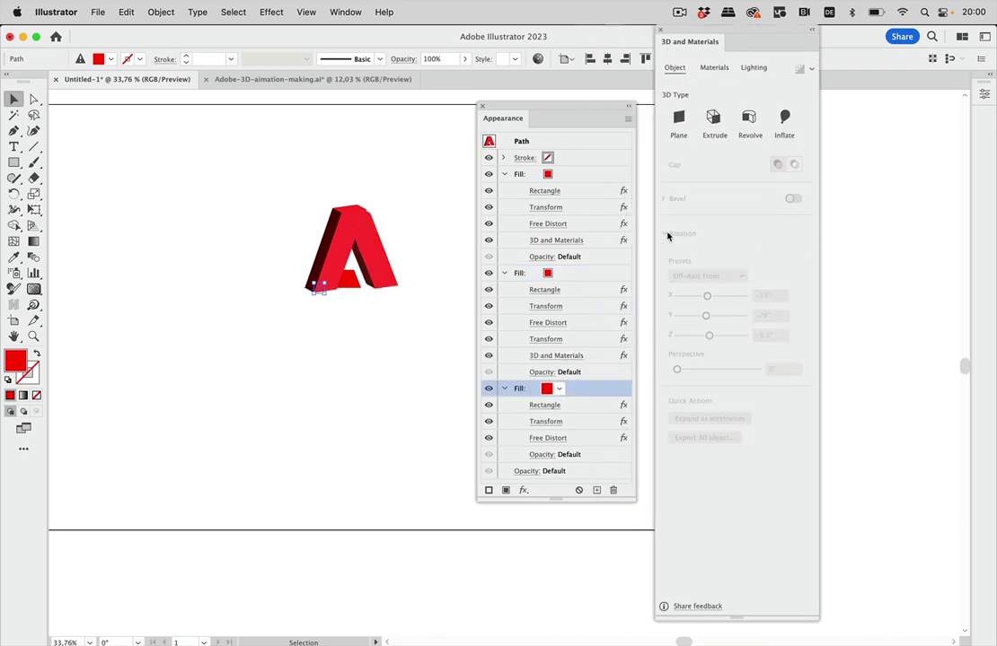
{"action": "left_click", "coordinate": [714, 119]}
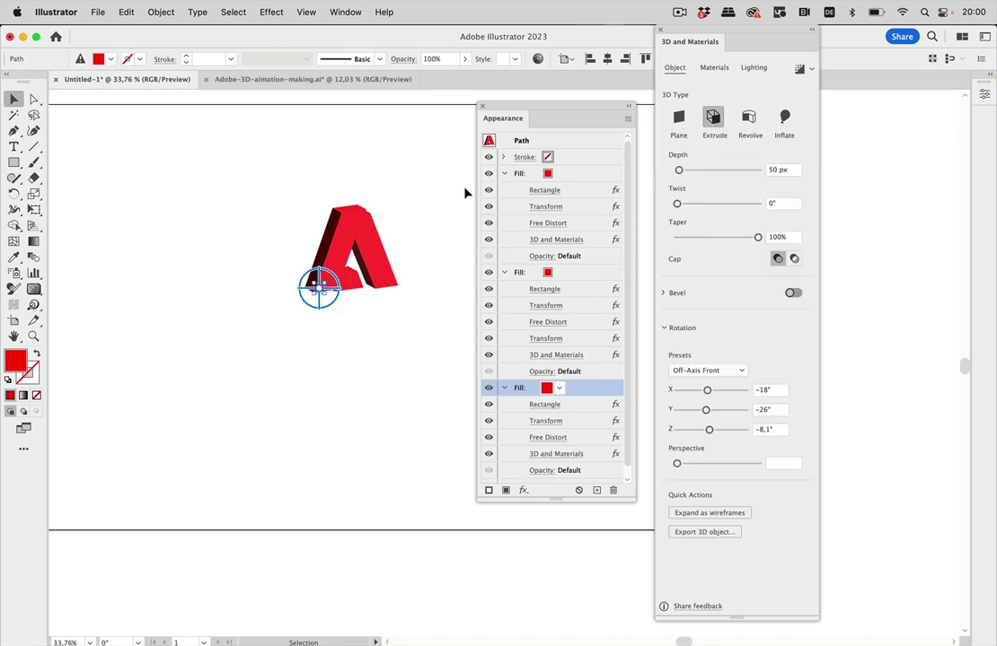
- Inspect the three separately extruded parts of the letter A up close and close the 3D and Materials settings
{"action": "left_click", "coordinate": [383, 225]}
{"action": "scroll", "coordinate": [363, 254], "scroll_direction": "up", "scroll_amount": 5}
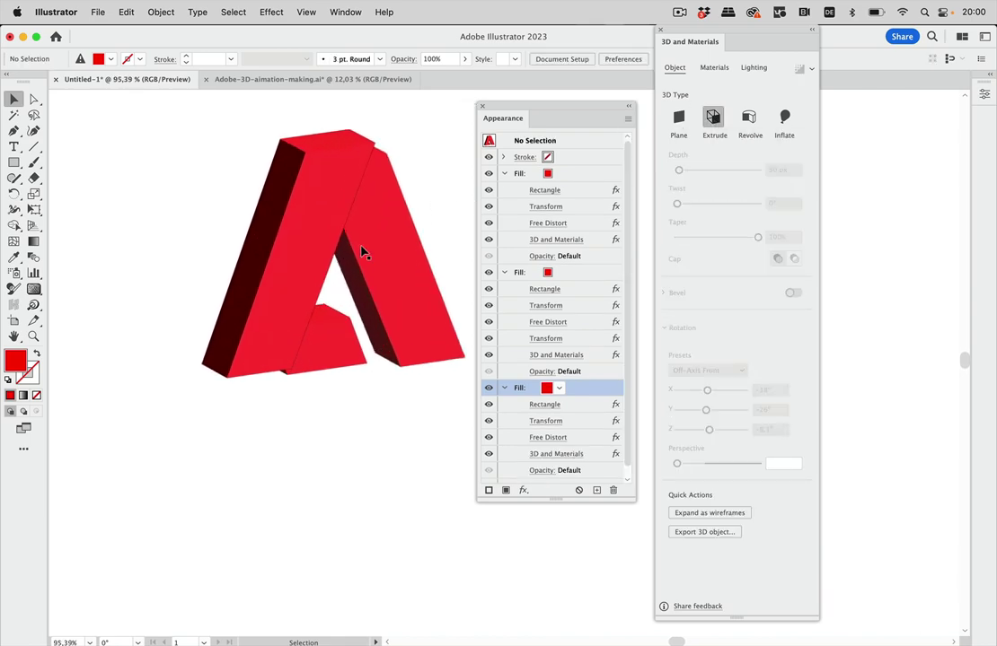
{"action": "left_click", "coordinate": [332, 222]}
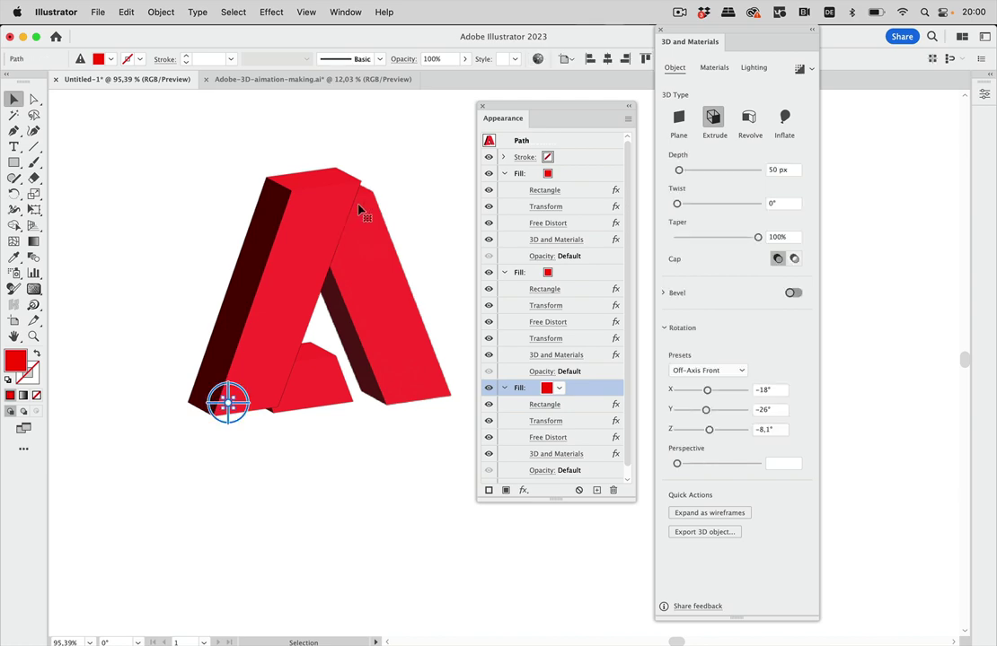
{"action": "left_click", "coordinate": [661, 32]}
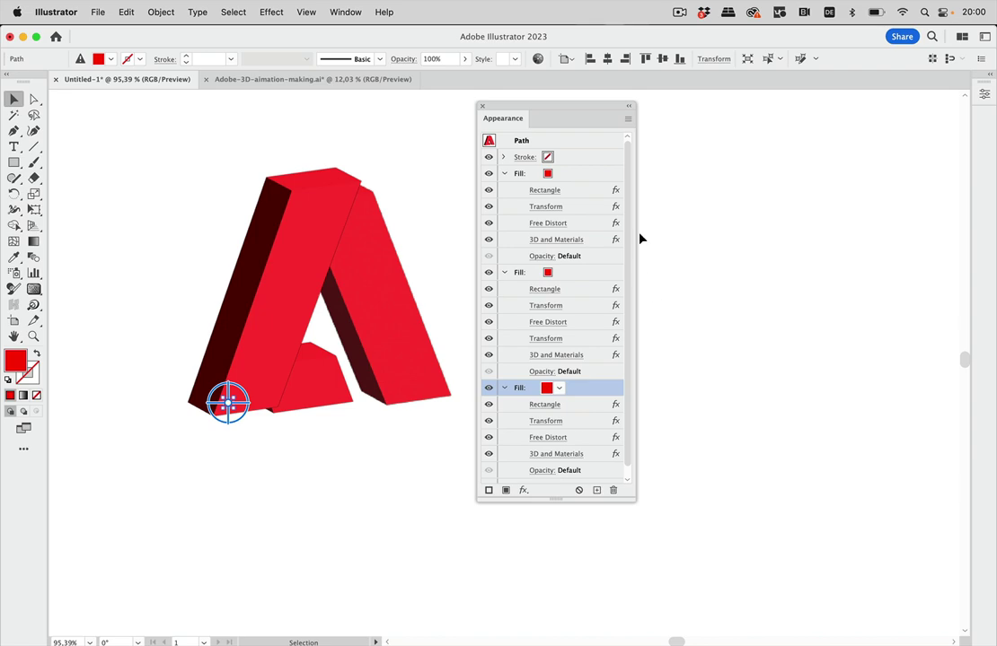
- Review the Transform effect settings of the topmost fill and dismiss them without changes
{"action": "double_click", "coordinate": [556, 209]}
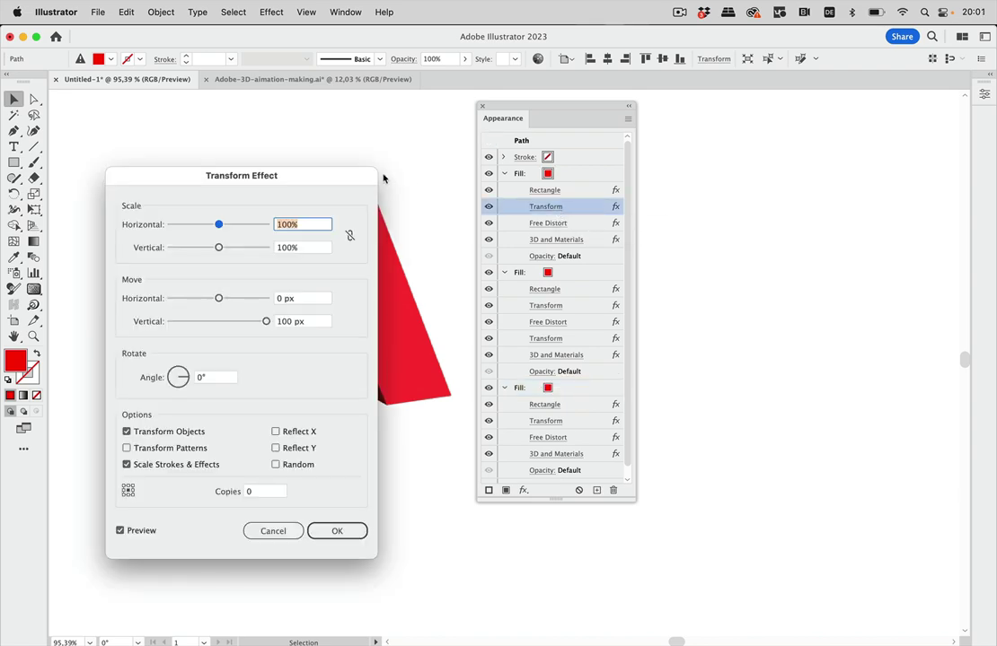
{"action": "left_click_drag", "start_coordinate": [382, 173], "coordinate": [776, 120]}
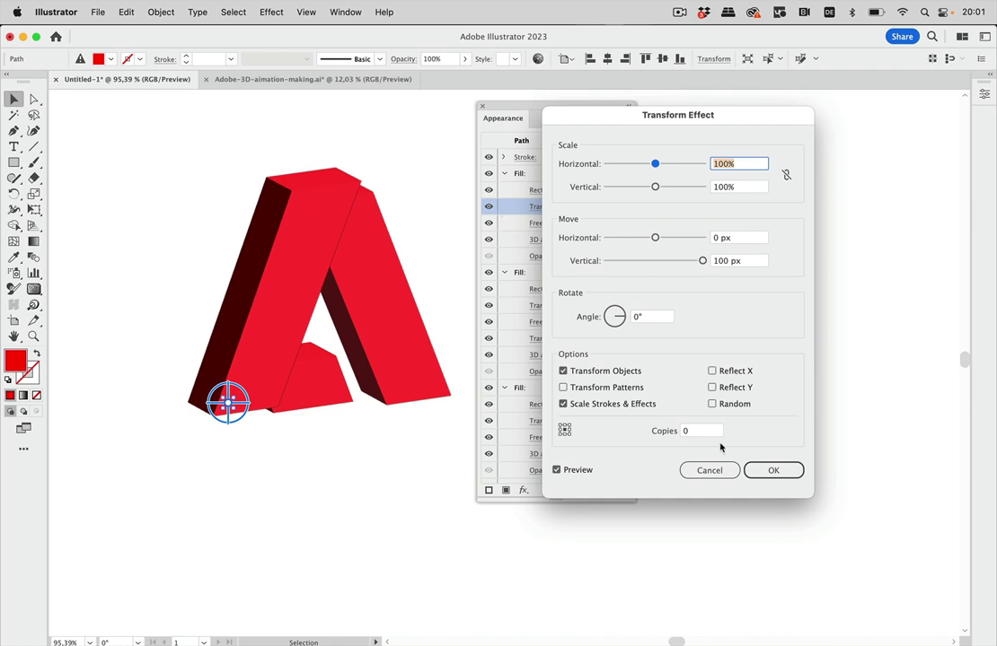
{"action": "left_click", "coordinate": [709, 470]}
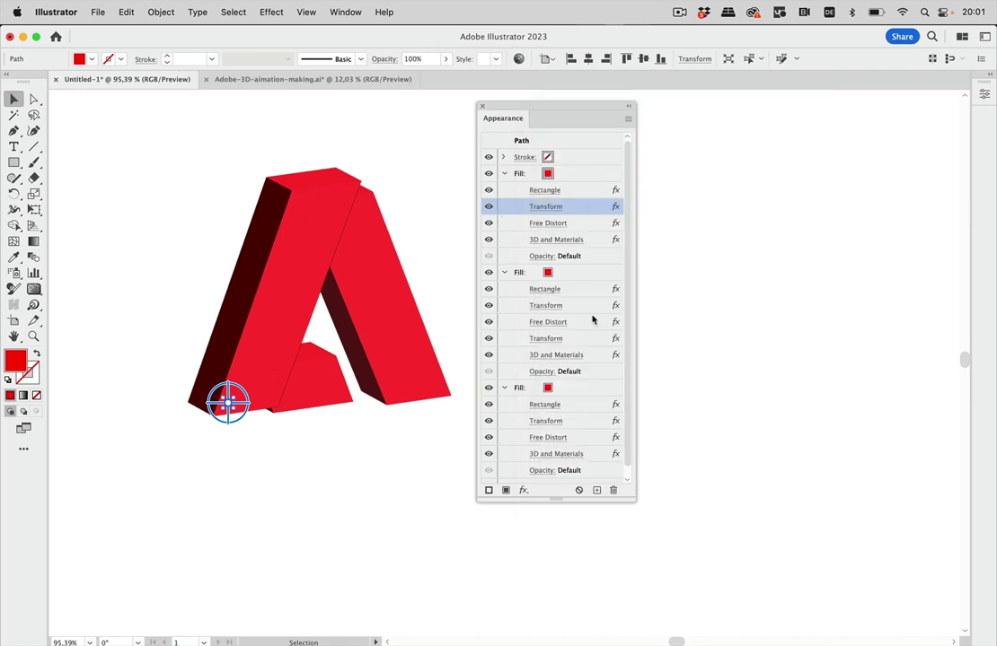
- Set the vertical move to 110 px in the middle fill's first Transform effect
{"action": "left_click", "coordinate": [504, 173]}
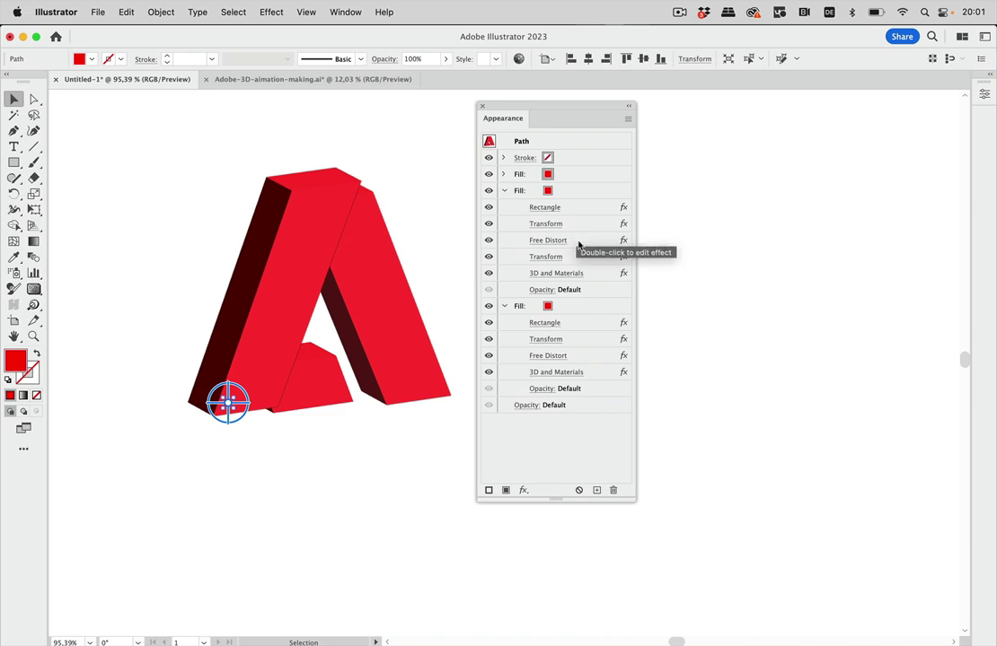
{"action": "left_click", "coordinate": [556, 224]}
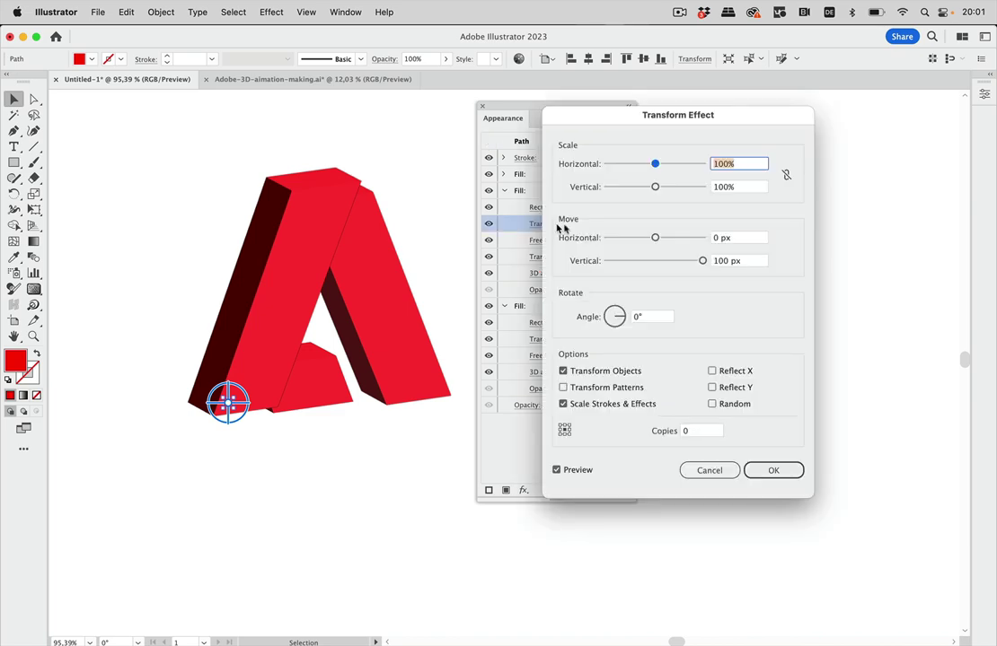
{"action": "left_click", "coordinate": [700, 261]}
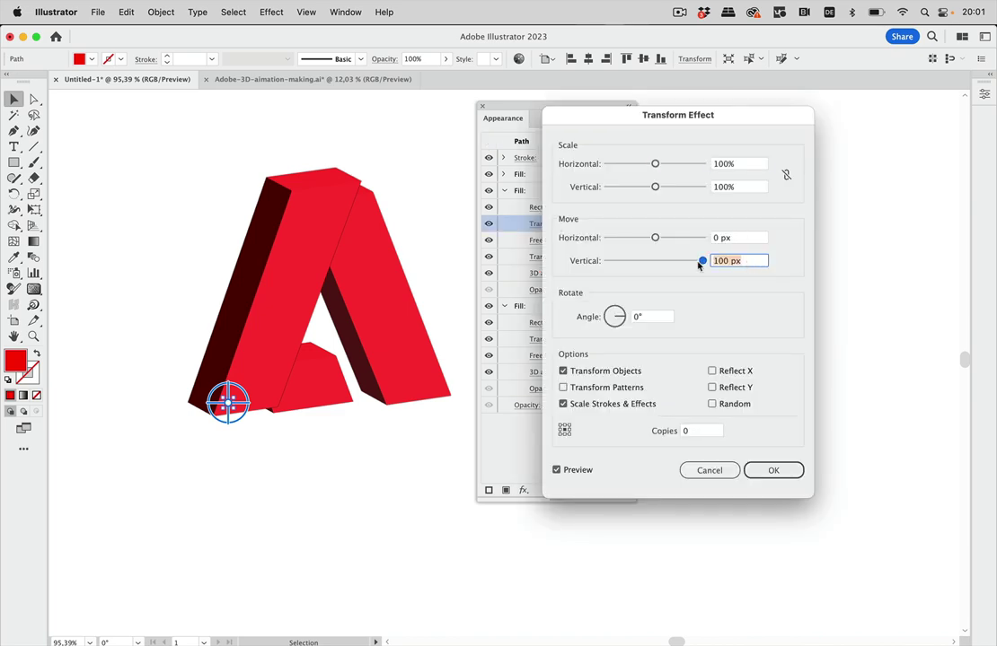
{"action": "key", "text": "Up"}
{"action": "key", "text": "Up"}
{"action": "key", "text": "Up"}
{"action": "key", "text": "Up"}
{"action": "key", "text": "Up"}
{"action": "key", "text": "Up"}
{"action": "key", "text": "Up"}
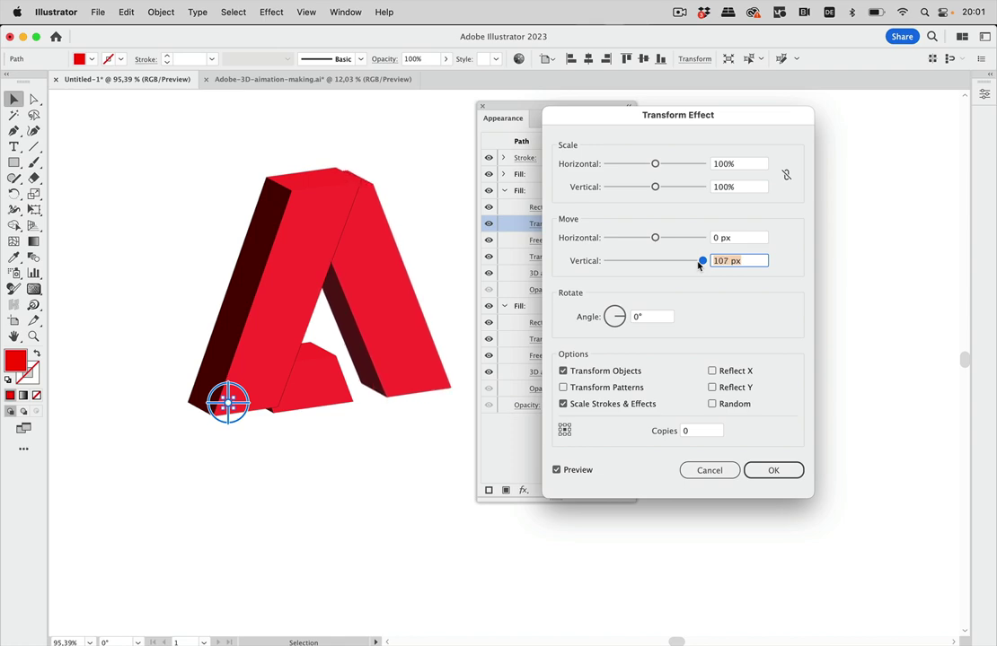
{"action": "key", "text": "Up"}
{"action": "key", "text": "Up"}
{"action": "key", "text": "Up"}
- Set the horizontal move of the middle fill's first Transform effect to -10 px and apply it
{"action": "key", "text": "shift+Tab"}
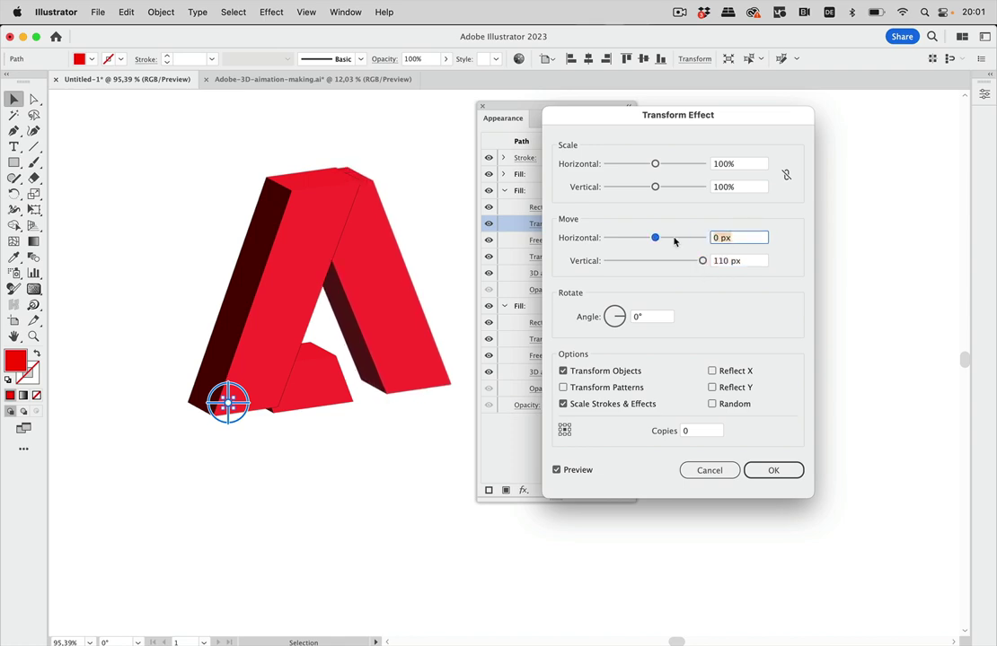
{"action": "key", "text": "Down"}
{"action": "key", "text": "Down"}
{"action": "key", "text": "Down"}
{"action": "key", "text": "Down"}
{"action": "key", "text": "Down"}
{"action": "key", "text": "Down"}
{"action": "key", "text": "Down"}
{"action": "key", "text": "Down"}
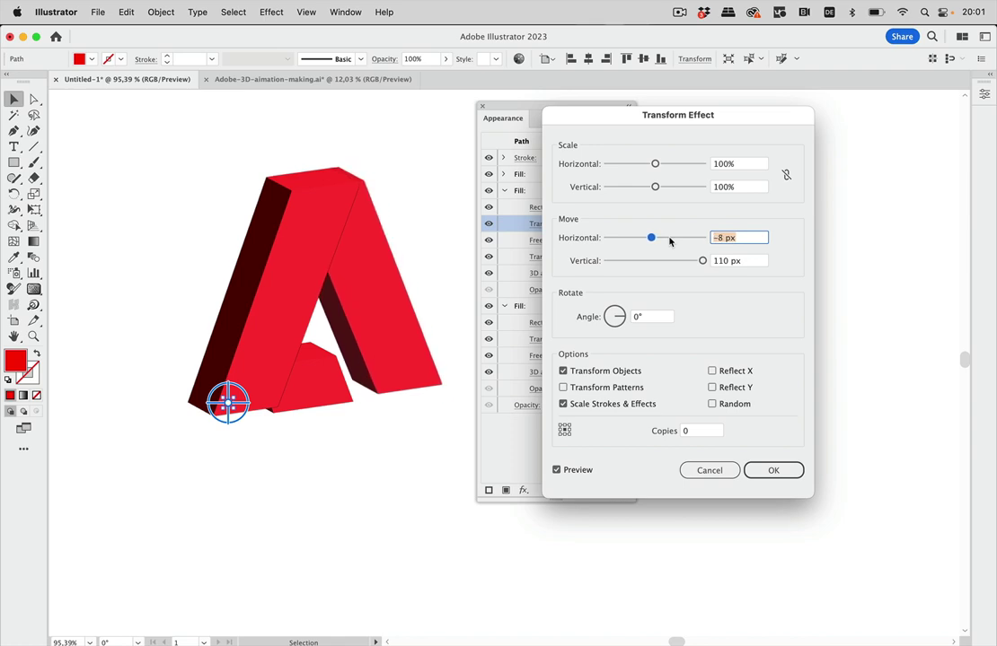
{"action": "key", "text": "Down"}
{"action": "key", "text": "Down"}
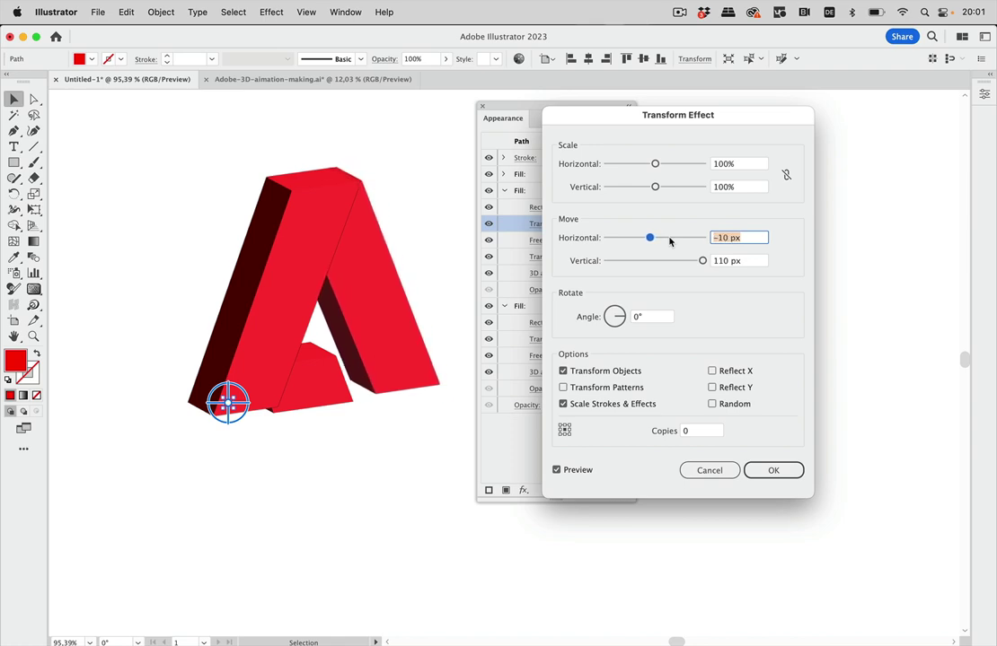
{"action": "left_click", "coordinate": [769, 470]}
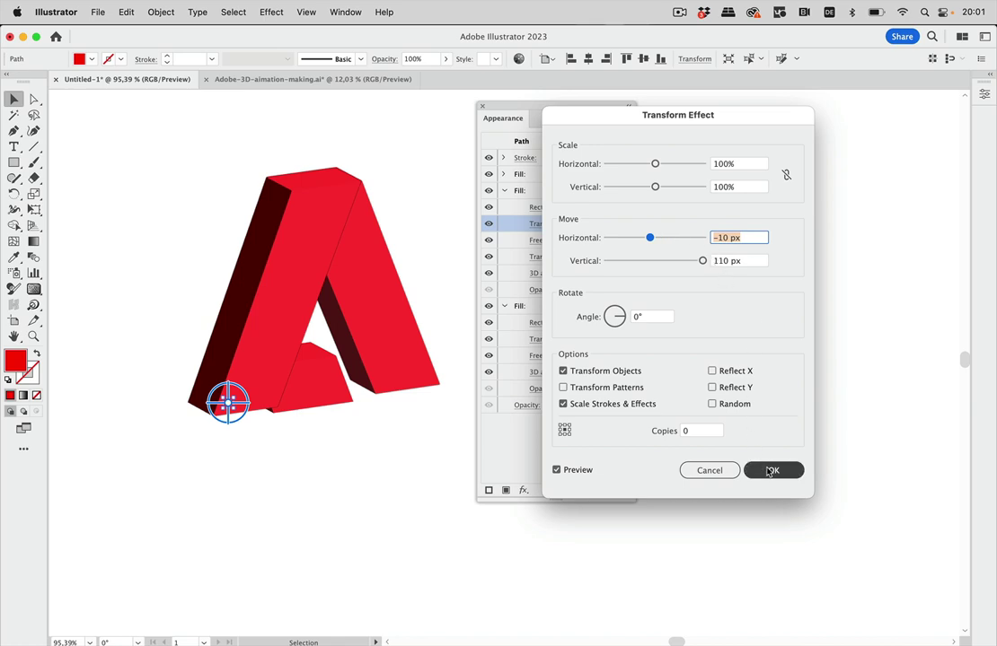
- Set the lowest fill's Transform effect to move 63 px horizontally and 27 px vertically, and apply it
{"action": "left_click", "coordinate": [547, 339]}
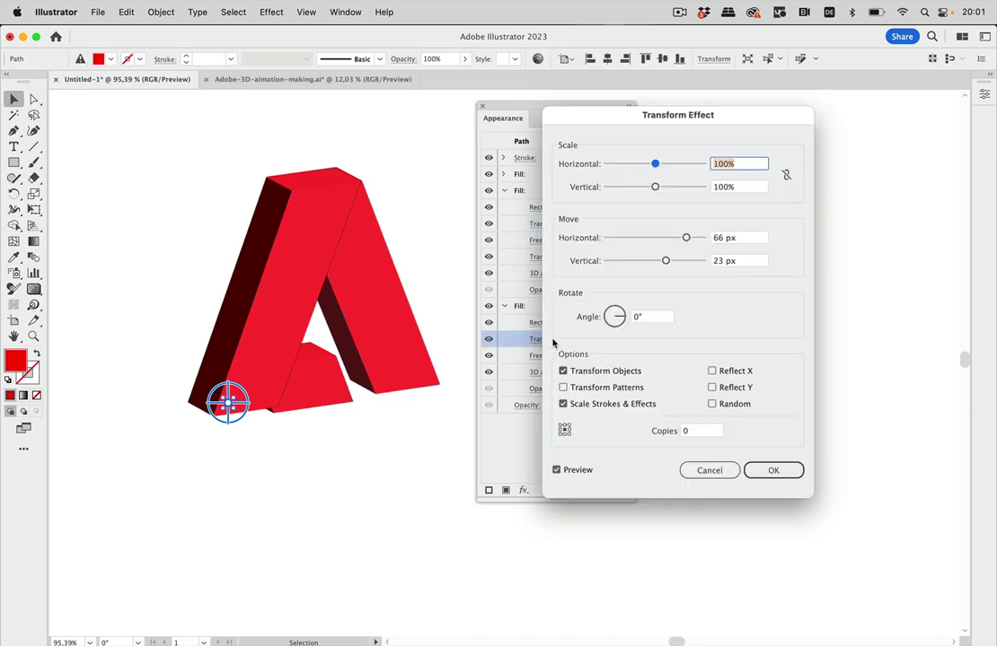
{"action": "left_click", "coordinate": [741, 237]}
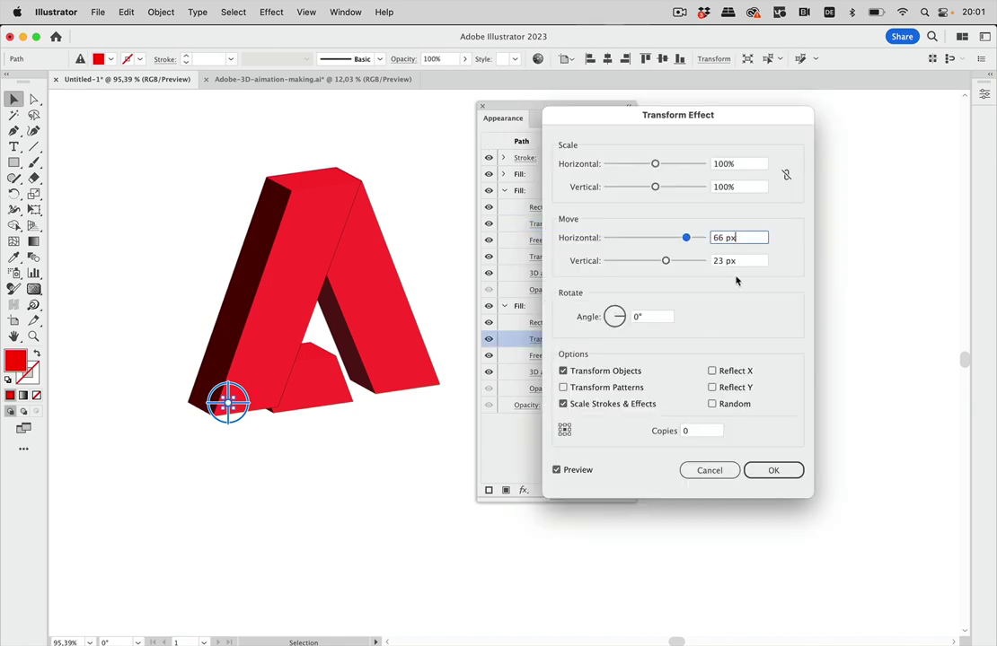
{"action": "left_click", "coordinate": [714, 262]}
{"action": "key", "text": "Up"}
{"action": "key", "text": "Up"}
{"action": "key", "text": "Up"}
{"action": "key", "text": "Up"}
{"action": "key", "text": "Up"}
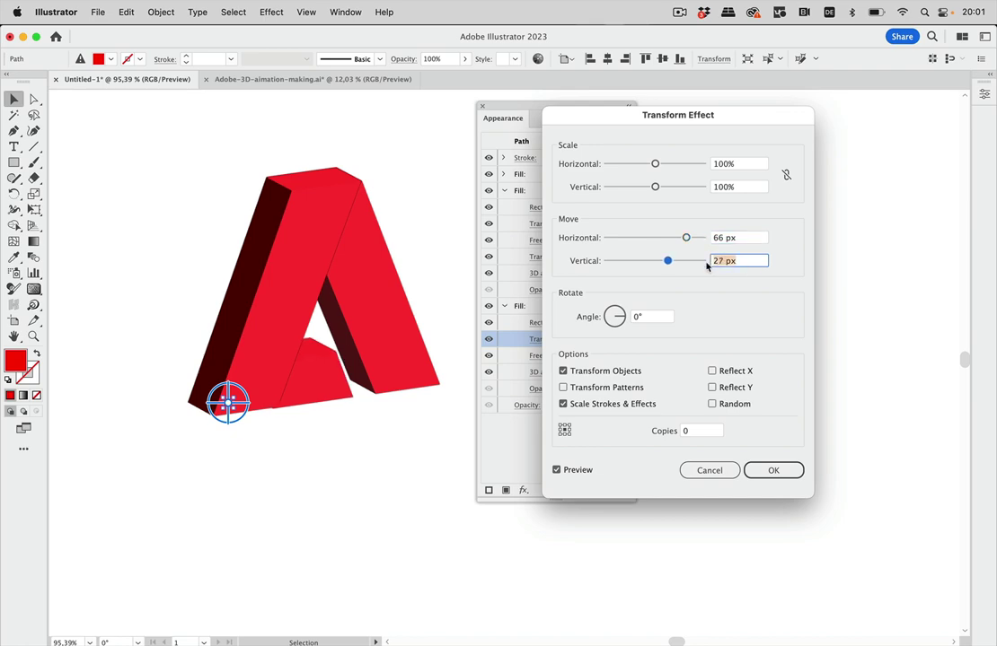
{"action": "left_click", "coordinate": [742, 237]}
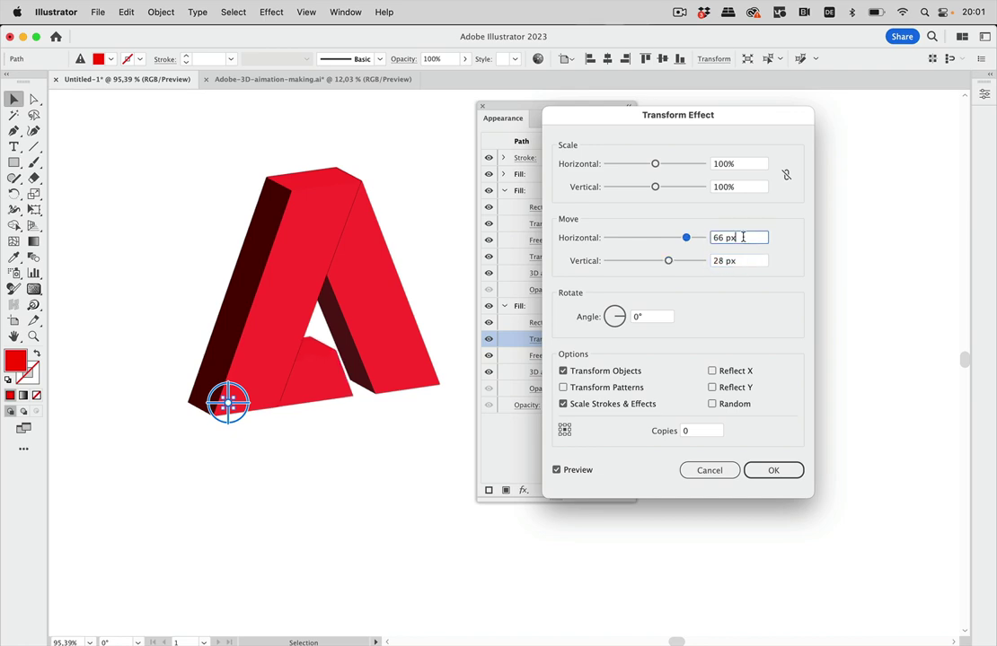
{"action": "key", "text": "Down"}
{"action": "key", "text": "Down"}
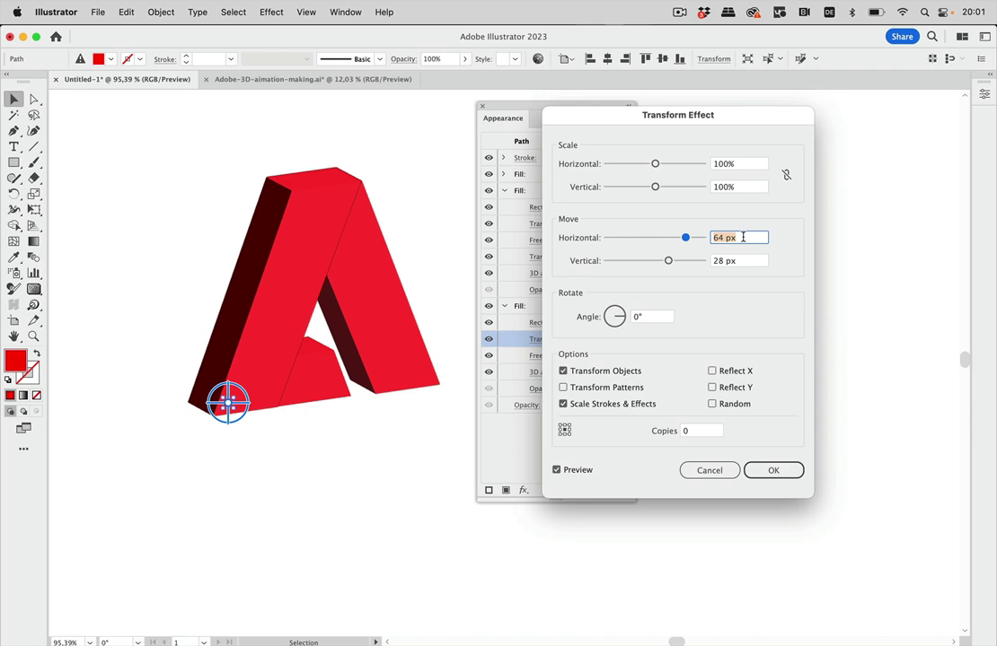
{"action": "key", "text": "Down"}
{"action": "left_click", "coordinate": [745, 261]}
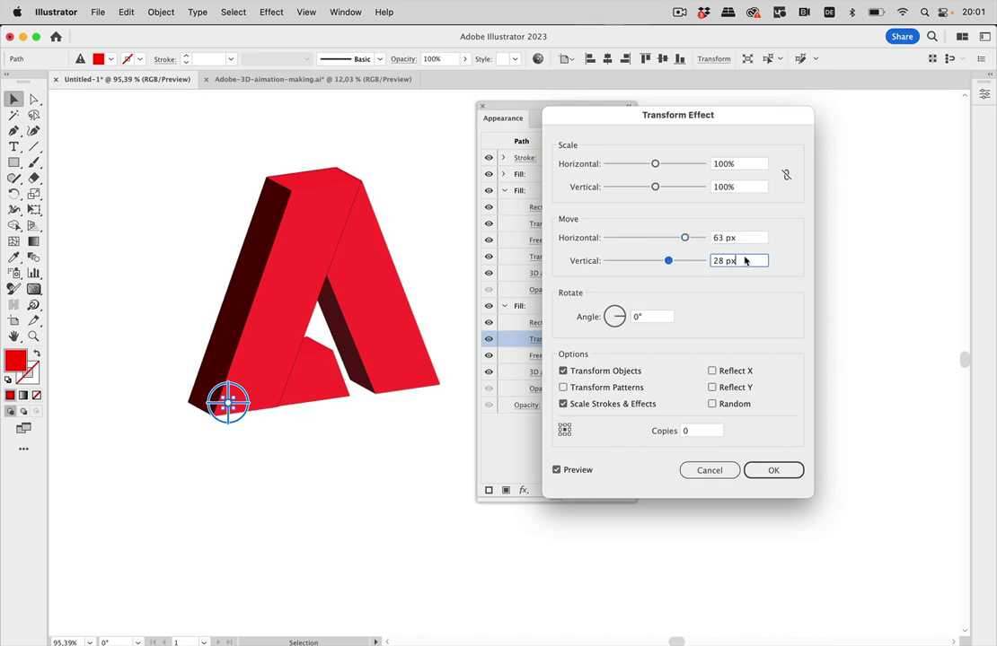
{"action": "key", "text": "Down"}
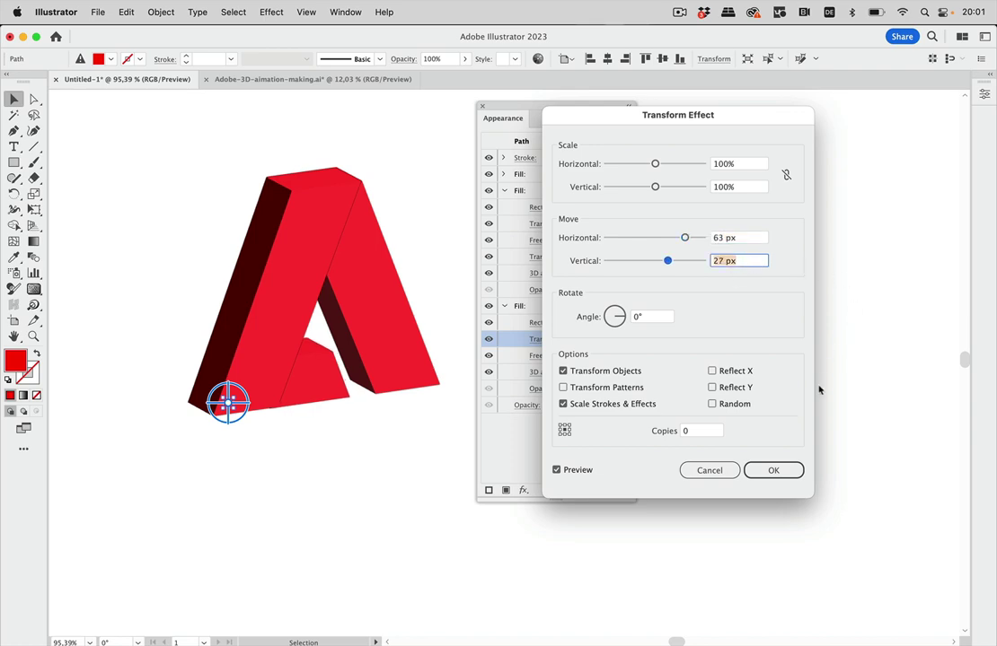
{"action": "left_click", "coordinate": [781, 470]}
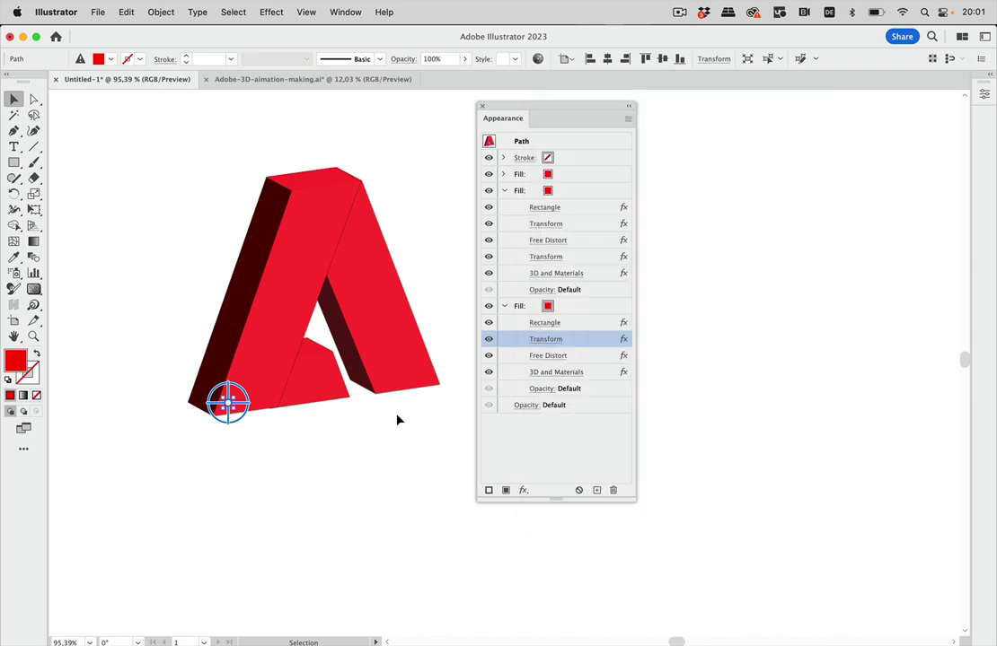
- Place a copy of the letter A well to the right of the original and shift the original slightly left and down
{"action": "scroll", "coordinate": [346, 494], "scroll_direction": "down", "scroll_amount": 5}
{"action": "scroll", "coordinate": [346, 494], "scroll_direction": "down", "scroll_amount": 3}
{"action": "scroll", "coordinate": [347, 494], "scroll_direction": "right", "scroll_amount": 2}
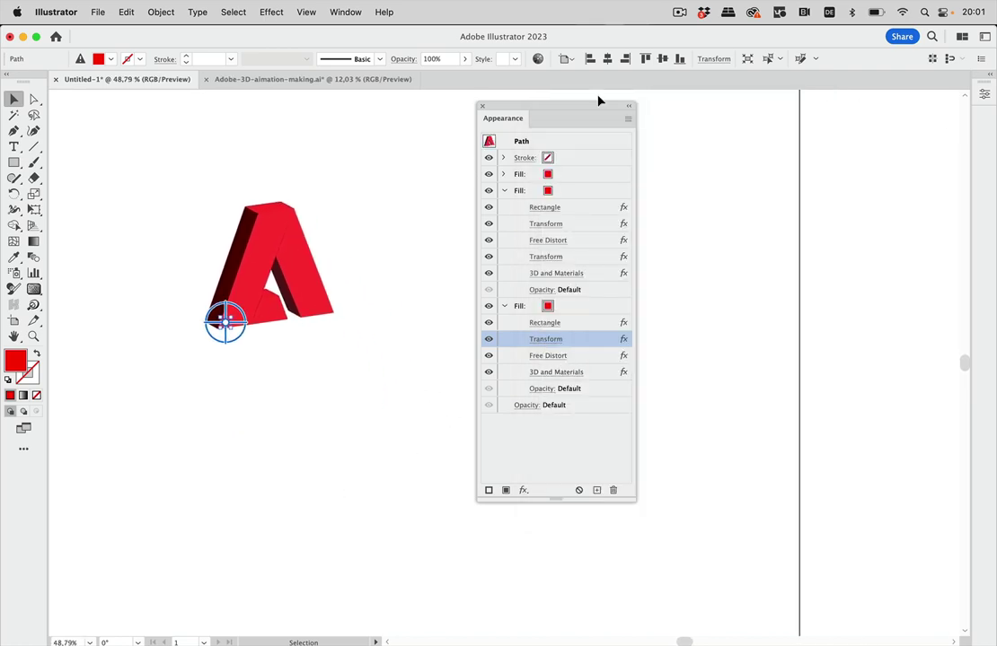
{"action": "left_click_drag", "start_coordinate": [574, 106], "coordinate": [809, 124]}
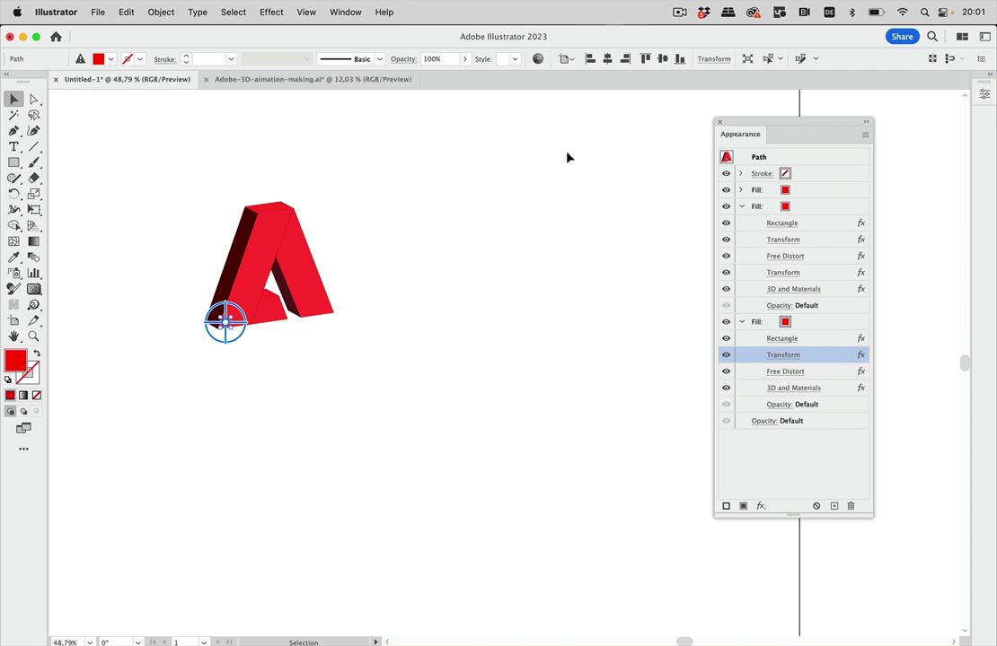
{"action": "left_click", "coordinate": [387, 235]}
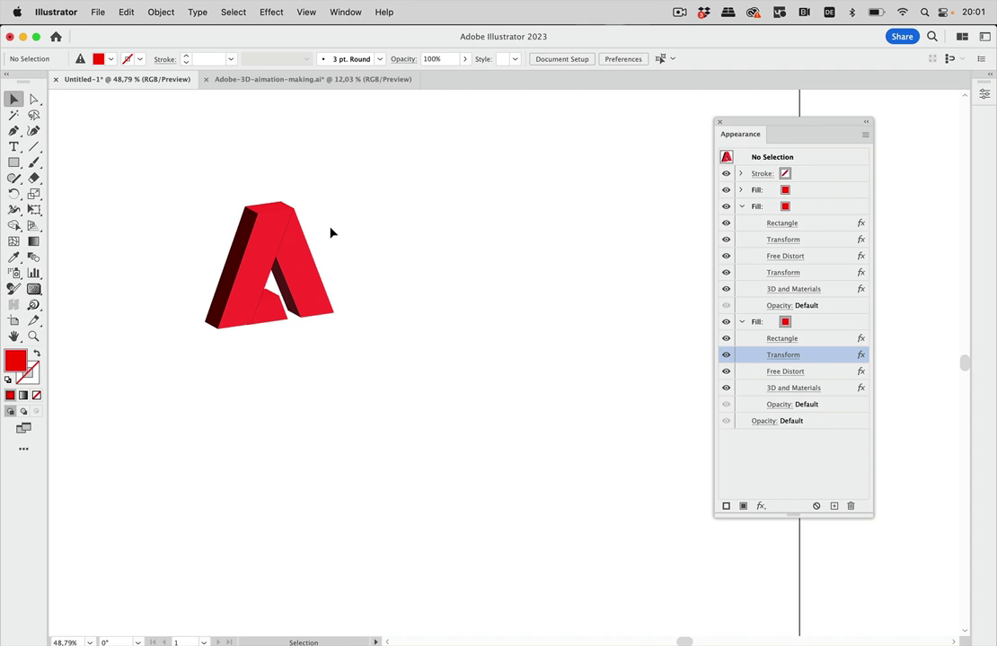
{"action": "left_click", "coordinate": [268, 256]}
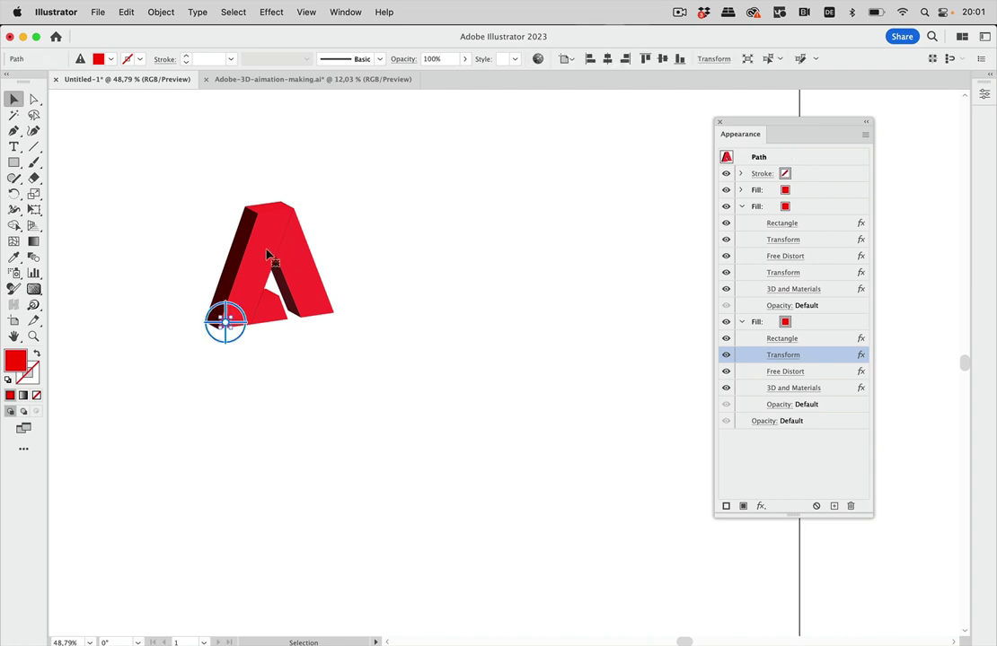
{"action": "left_click_drag", "start_coordinate": [265, 256], "coordinate": [635, 258]}
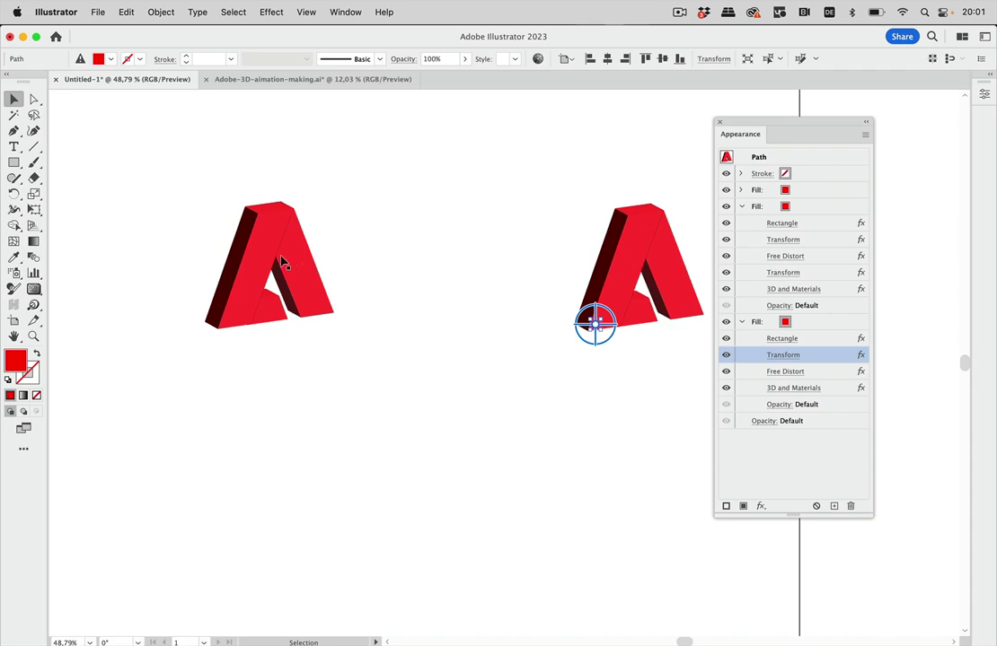
{"action": "left_click_drag", "start_coordinate": [279, 261], "coordinate": [216, 274]}
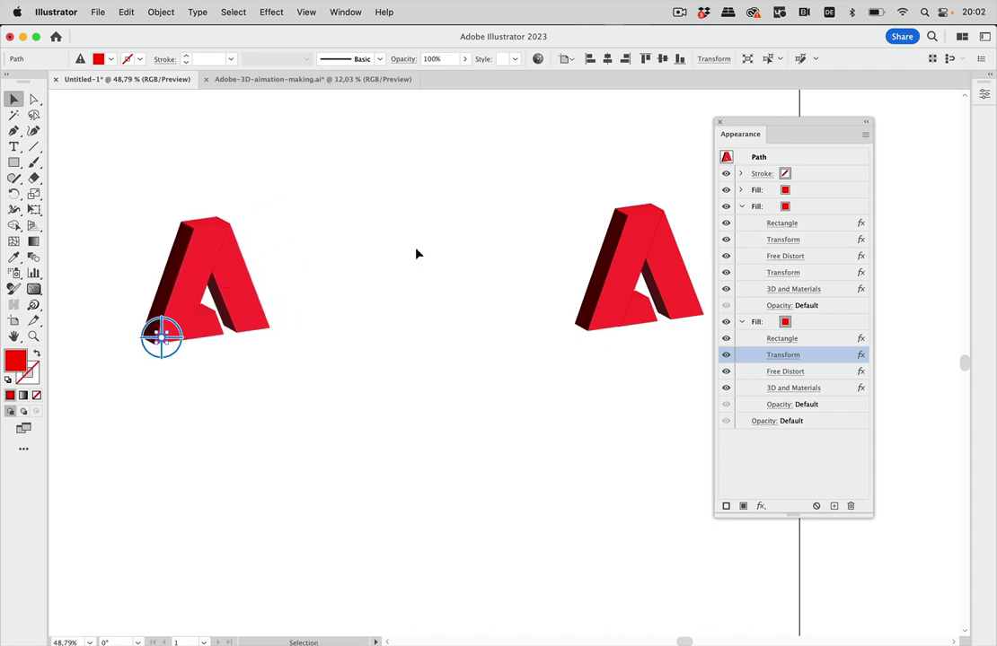
- Rotate the topmost fill's 3D extrusion on the original letter to X -180° and Y 97°, moving the settings clear of the effects list
{"action": "left_click", "coordinate": [742, 189]}
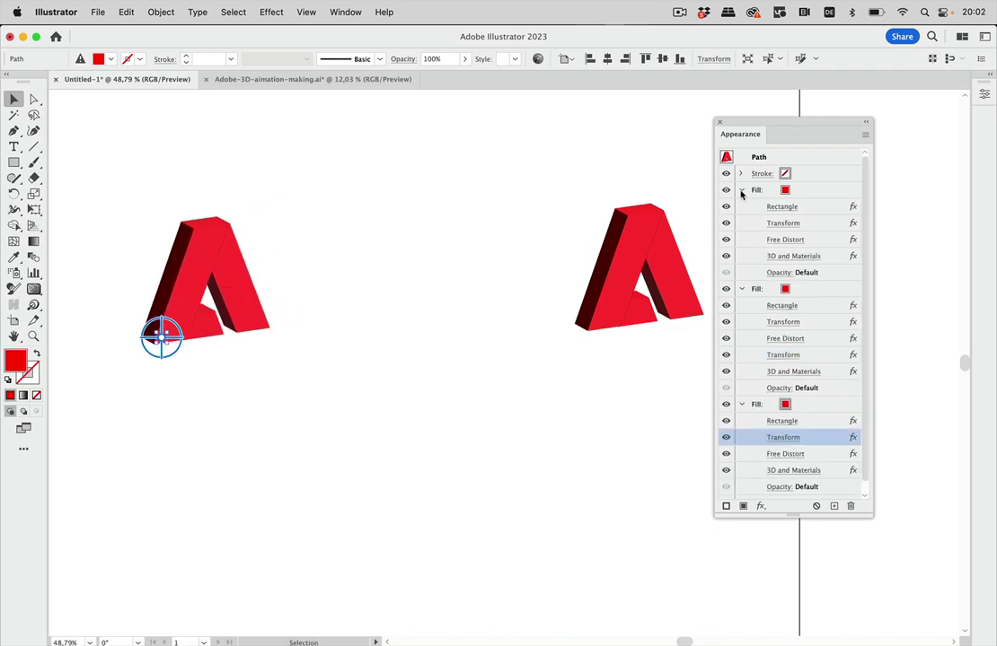
{"action": "left_click", "coordinate": [802, 257]}
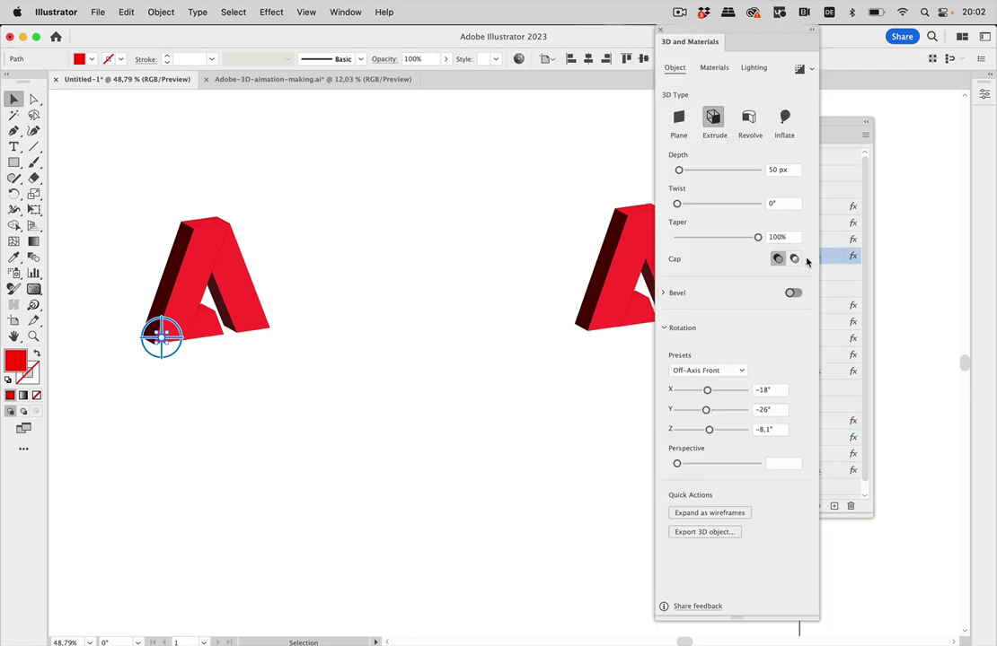
{"action": "left_click_drag", "start_coordinate": [706, 390], "coordinate": [729, 410]}
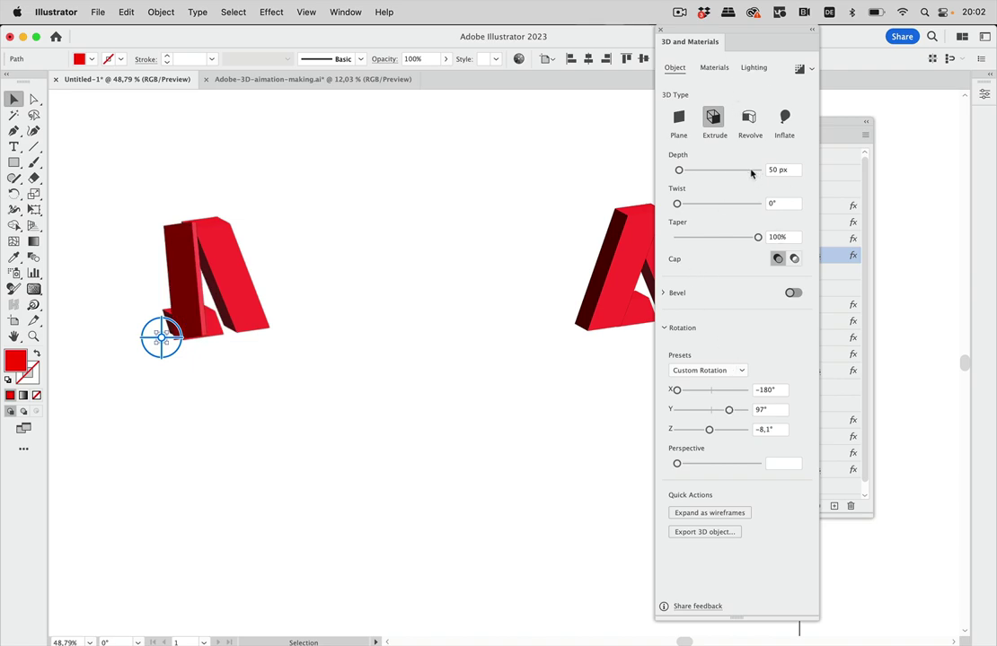
{"action": "left_click_drag", "start_coordinate": [752, 29], "coordinate": [592, 30]}
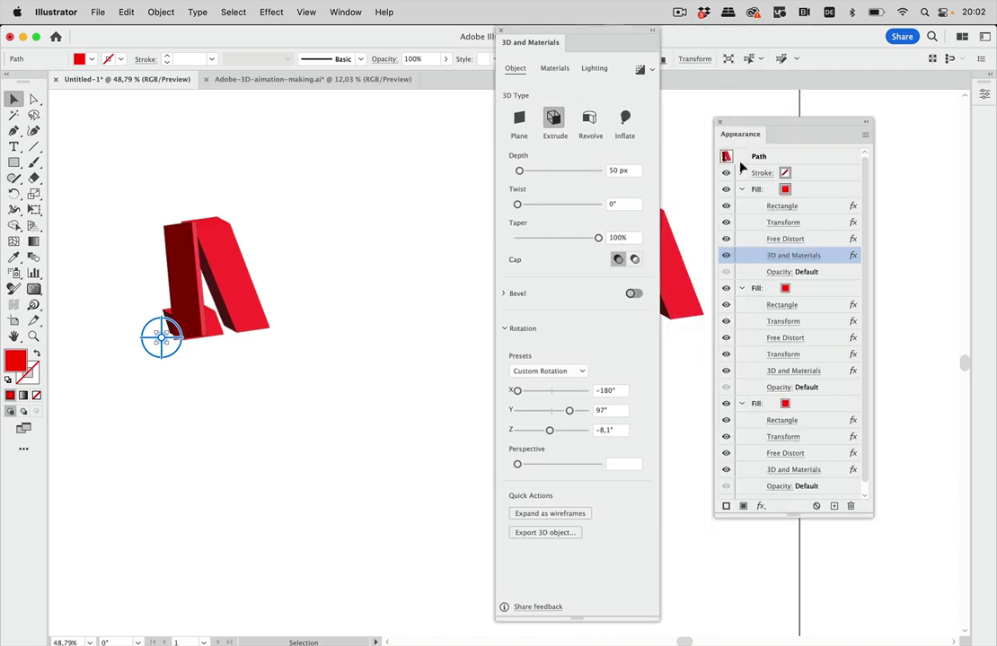
- Rotate the middle fill's 3D extrusion to X -150°, Y 180° and Z about -139°
{"action": "left_click", "coordinate": [793, 372]}
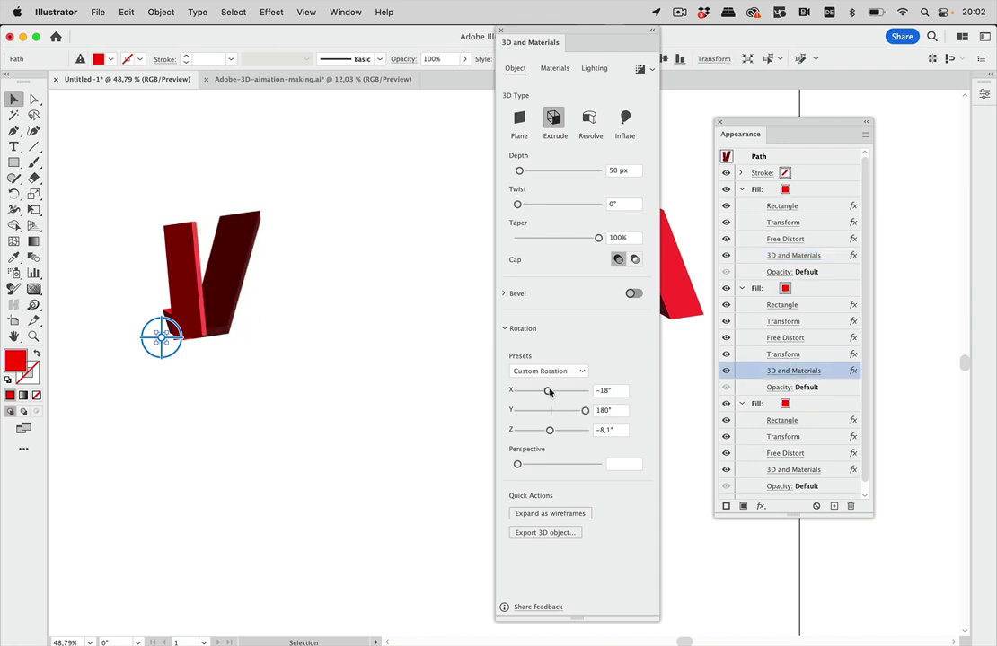
{"action": "left_click_drag", "start_coordinate": [547, 390], "coordinate": [523, 391]}
{"action": "left_click_drag", "start_coordinate": [549, 432], "coordinate": [525, 431]}
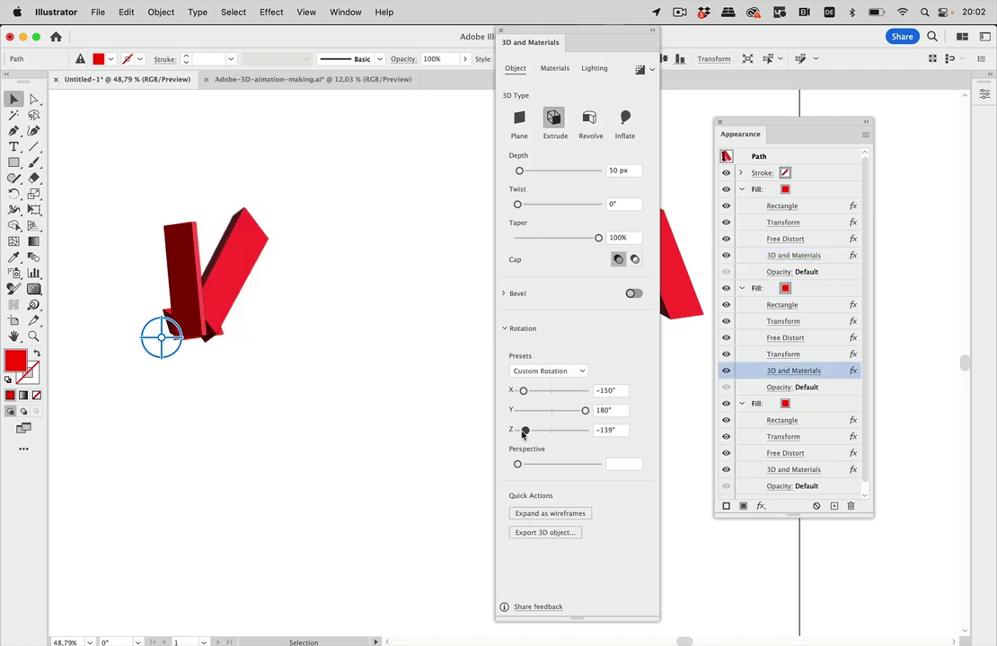
- Rotate the lowest fill's 3D extrusion to X -129°, Y 171° and Z -118°, and close the 3D settings
{"action": "left_click", "coordinate": [805, 470]}
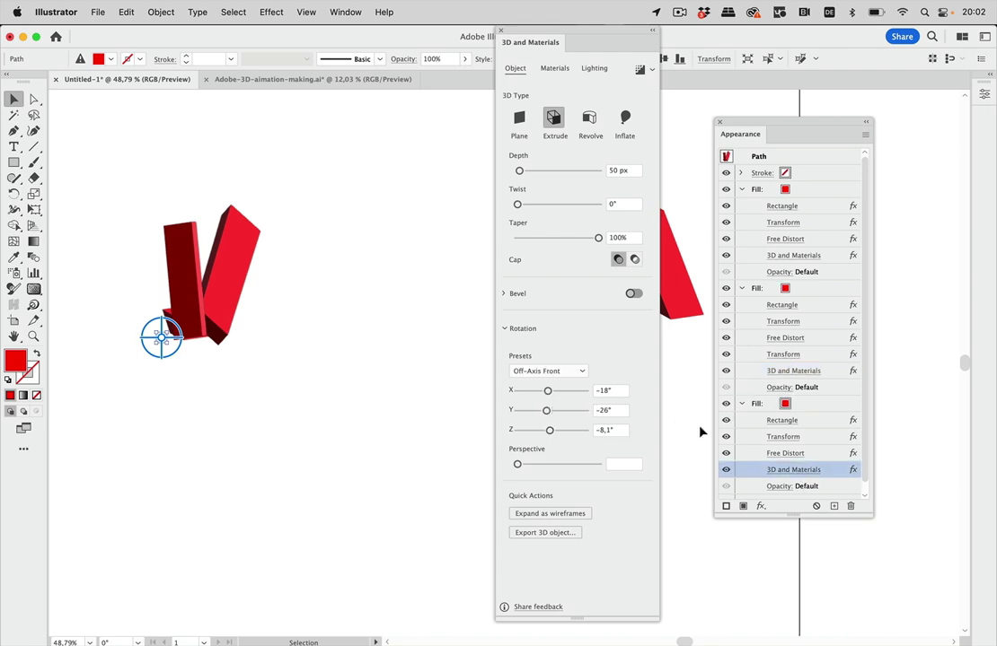
{"action": "left_click_drag", "start_coordinate": [562, 413], "coordinate": [527, 391]}
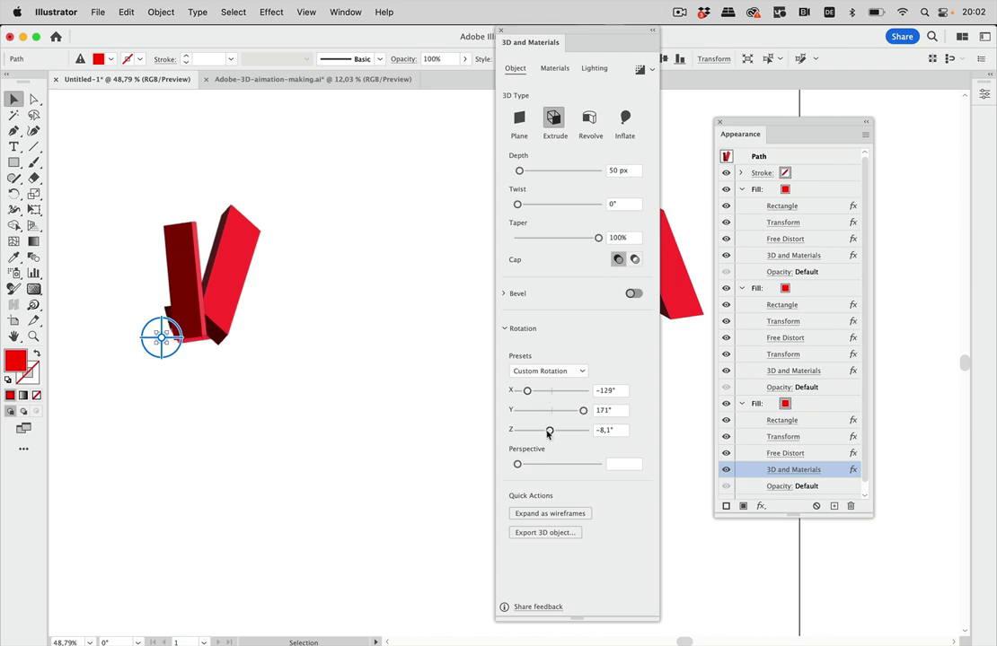
{"action": "left_click_drag", "start_coordinate": [550, 431], "coordinate": [529, 431]}
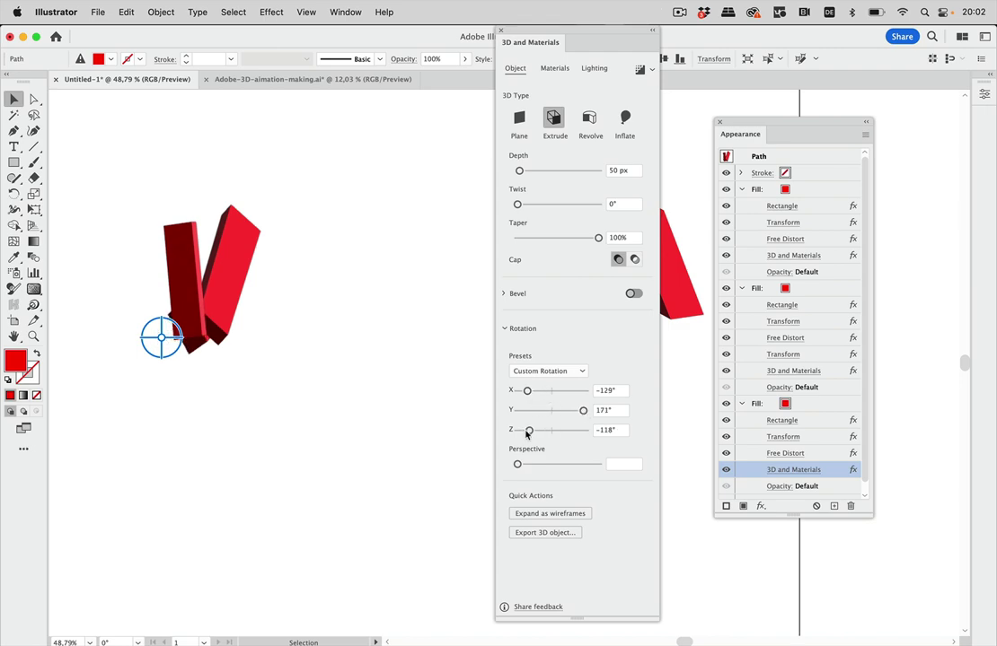
{"action": "left_click", "coordinate": [500, 30]}
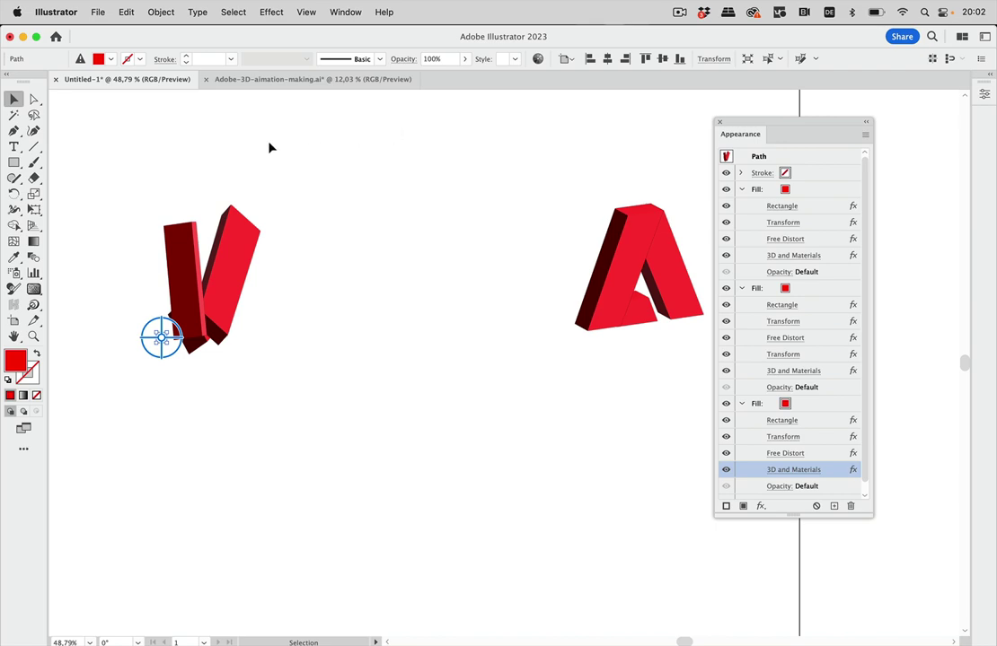
- Make a blend between the rotated letter parts and the intact letter A copy
{"action": "scroll", "coordinate": [344, 225], "scroll_direction": "down", "scroll_amount": 5}
{"action": "left_click_drag", "start_coordinate": [431, 245], "coordinate": [519, 246]}
{"action": "left_click_drag", "start_coordinate": [207, 209], "coordinate": [644, 340]}
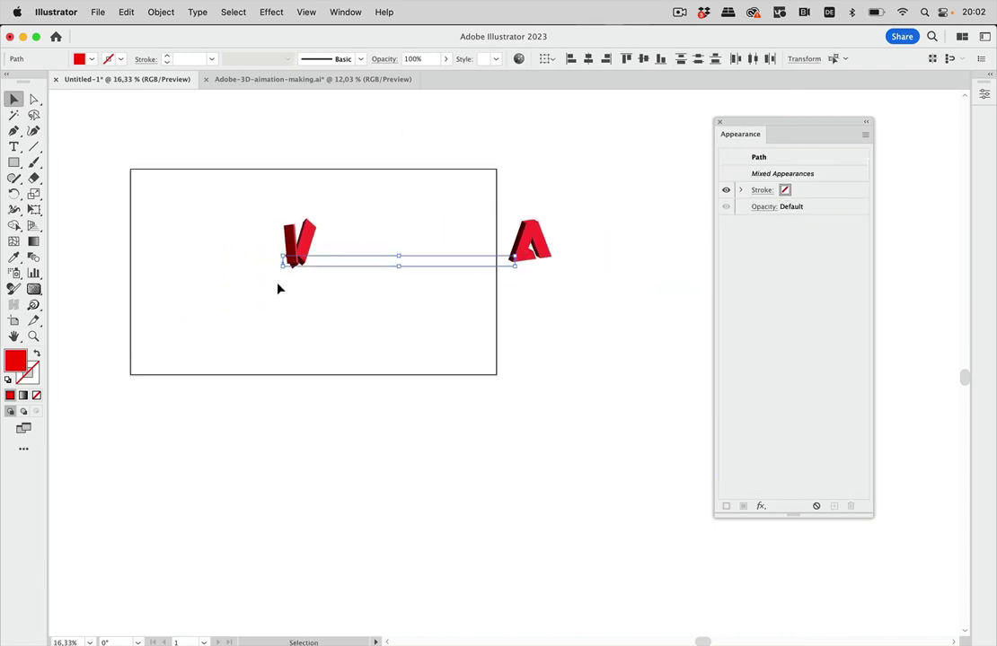
{"action": "left_click", "coordinate": [161, 11]}
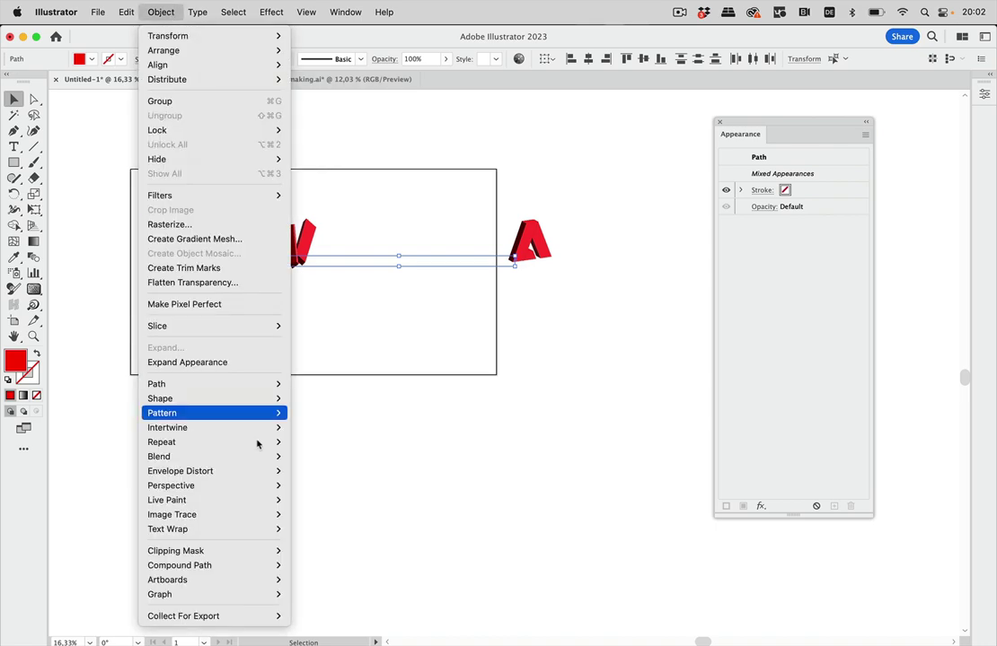
{"action": "mouse_move", "coordinate": [252, 456]}
{"action": "left_click", "coordinate": [319, 459]}
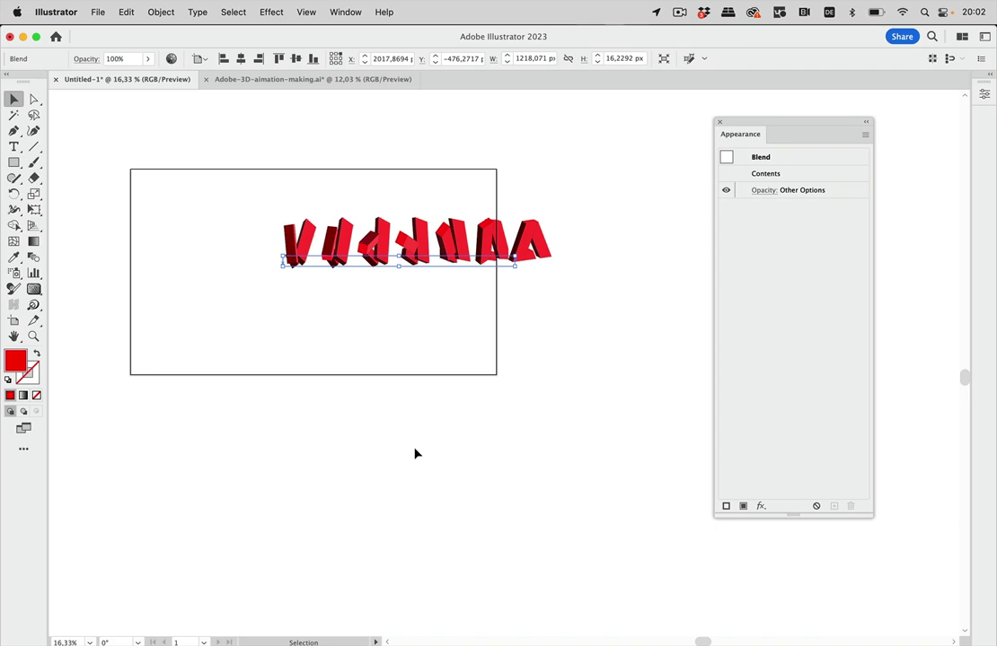
- In the Adobe-3D-aimation-making.ai document, make a blend between the rotated parts on the first artboard and the letter A on the last
{"action": "left_click", "coordinate": [360, 80]}
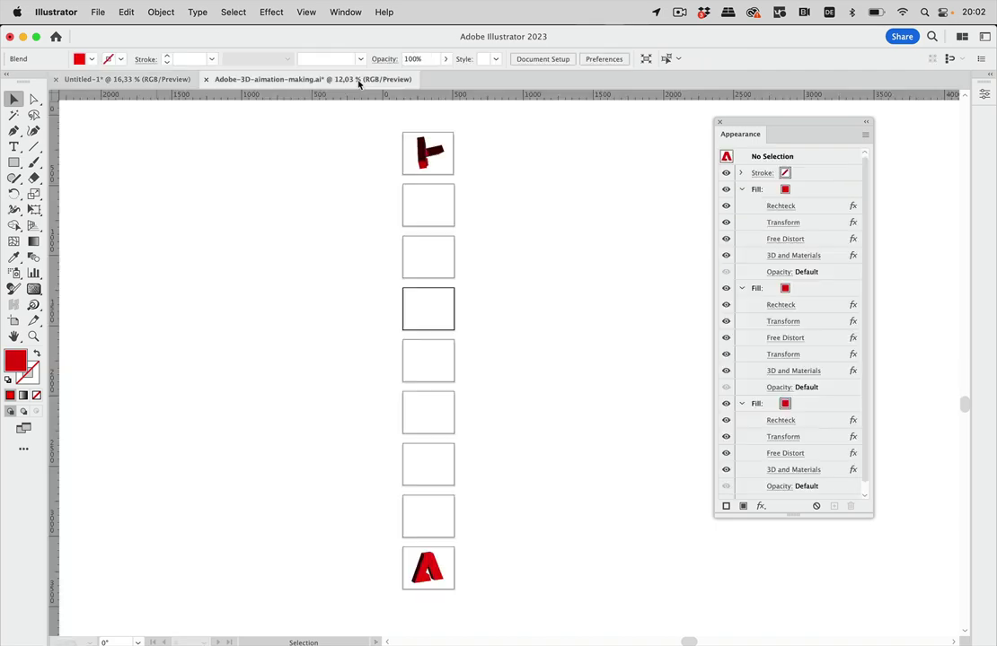
{"action": "scroll", "coordinate": [539, 177], "scroll_direction": "right", "scroll_amount": 2}
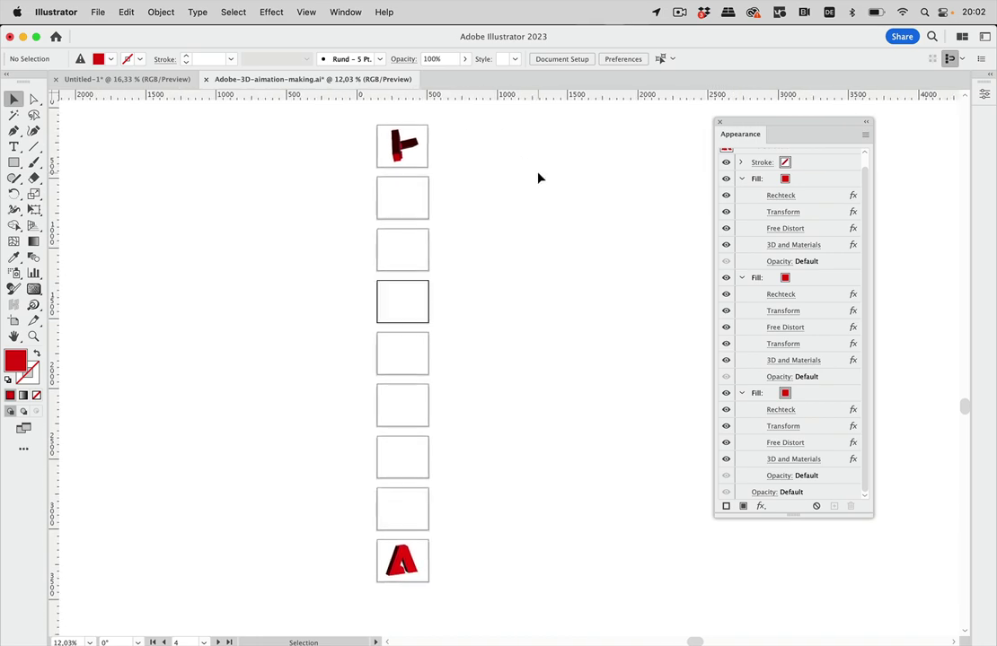
{"action": "left_click", "coordinate": [426, 151]}
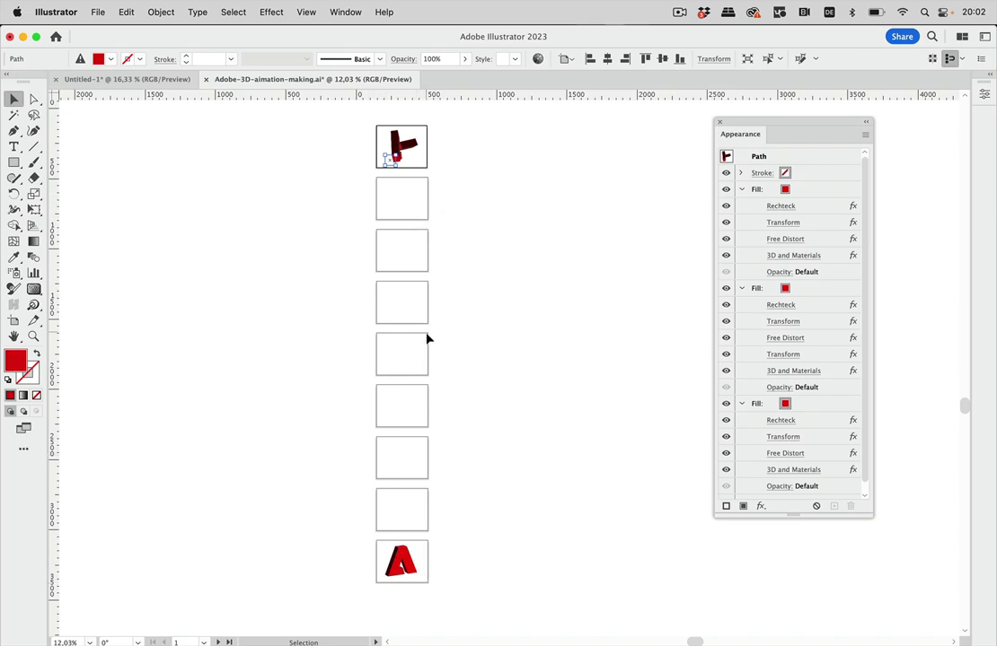
{"action": "left_click_drag", "start_coordinate": [325, 119], "coordinate": [484, 599]}
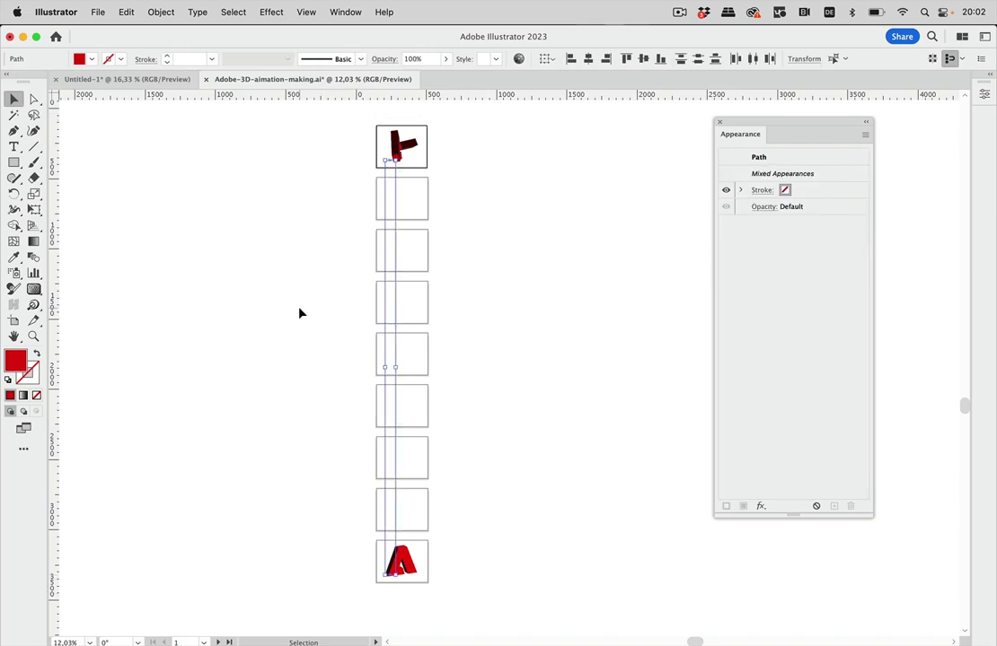
{"action": "left_click", "coordinate": [161, 13]}
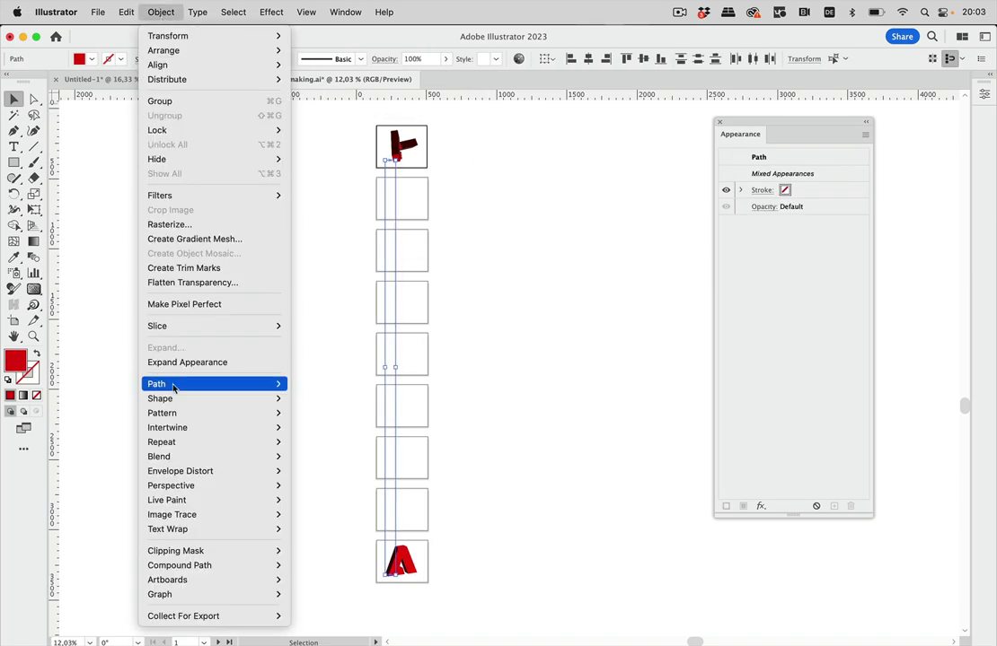
{"action": "mouse_move", "coordinate": [175, 442]}
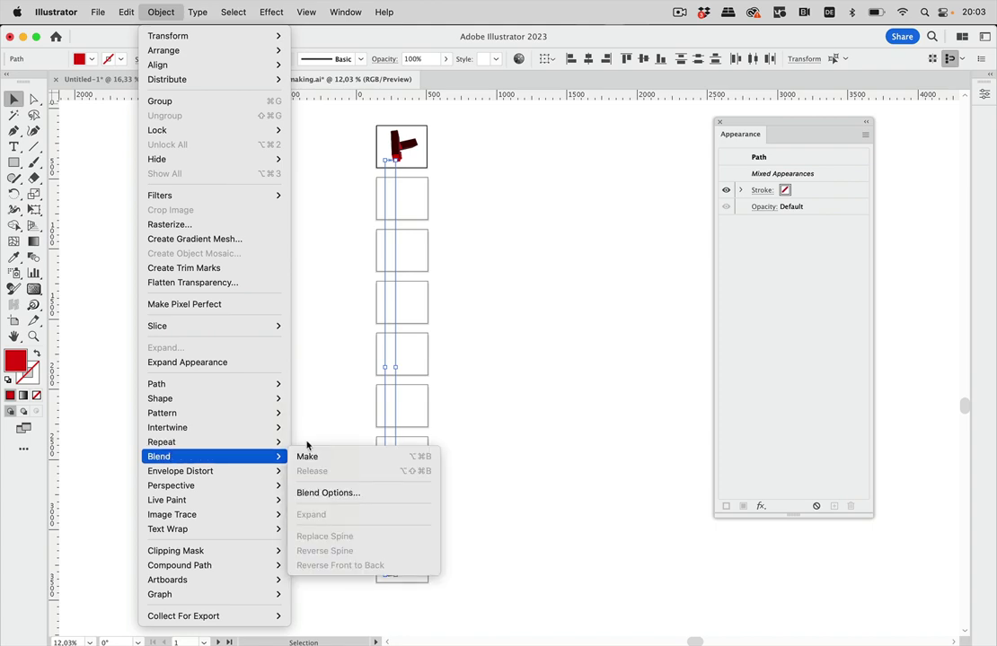
{"action": "left_click", "coordinate": [303, 456]}
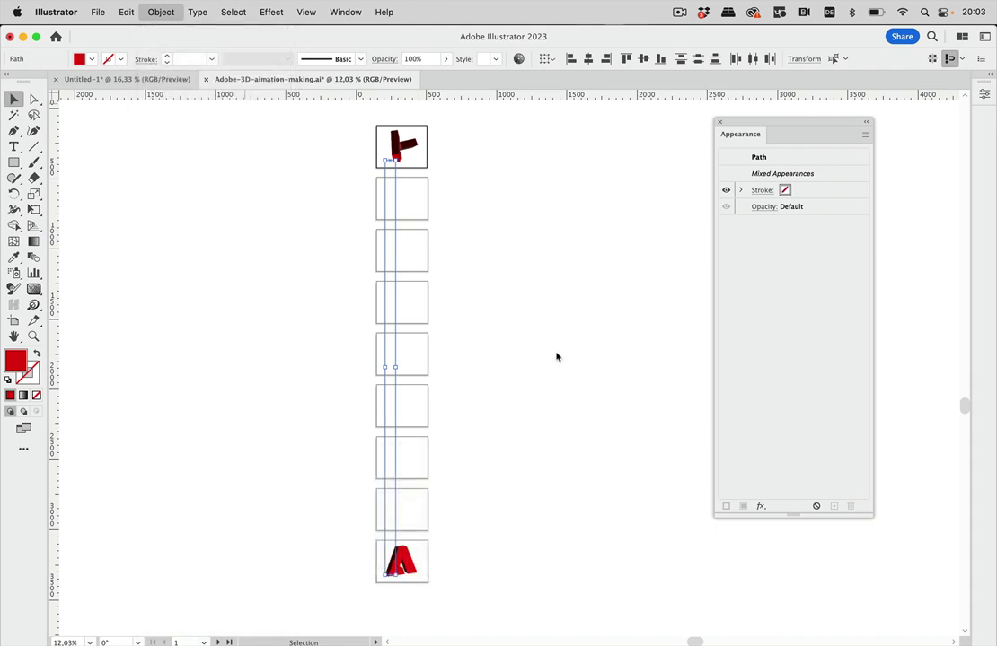
- Set the blend spacing to 7 specified steps and deselect the blend
{"action": "double_click", "coordinate": [33, 260]}
{"action": "left_click", "coordinate": [630, 438]}
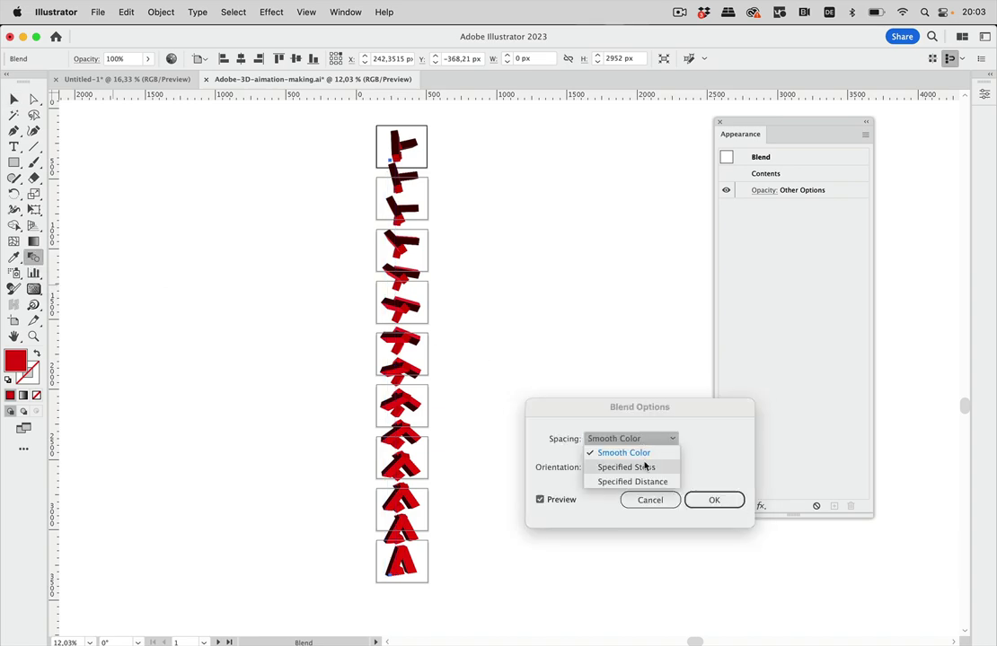
{"action": "left_click", "coordinate": [645, 467]}
{"action": "type", "text": "7"}
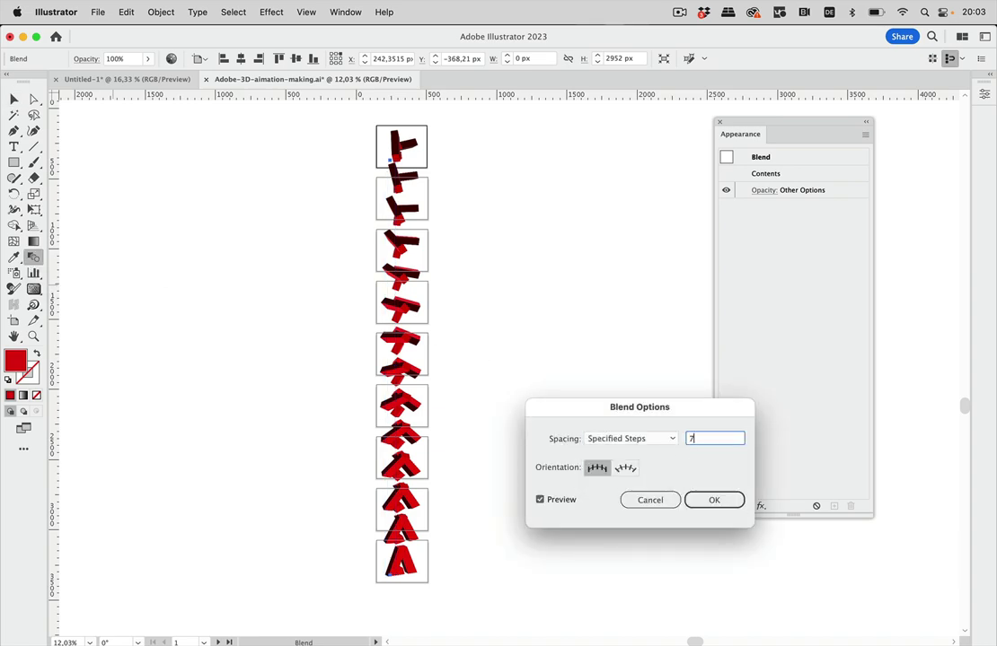
{"action": "left_click", "coordinate": [717, 501]}
{"action": "left_click", "coordinate": [715, 501]}
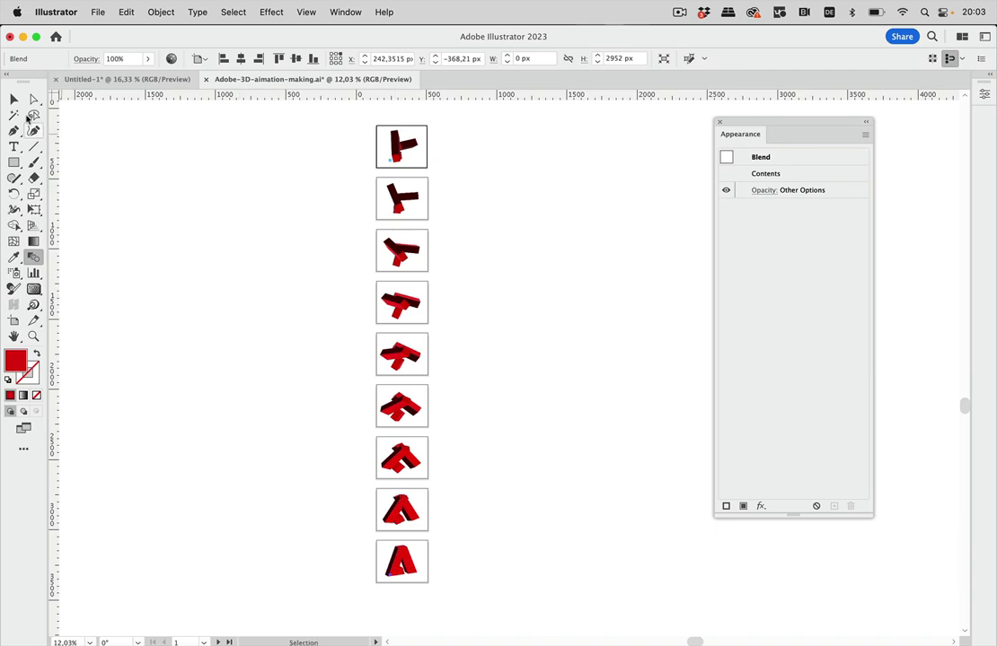
{"action": "key", "text": "v"}
{"action": "left_click", "coordinate": [218, 179]}
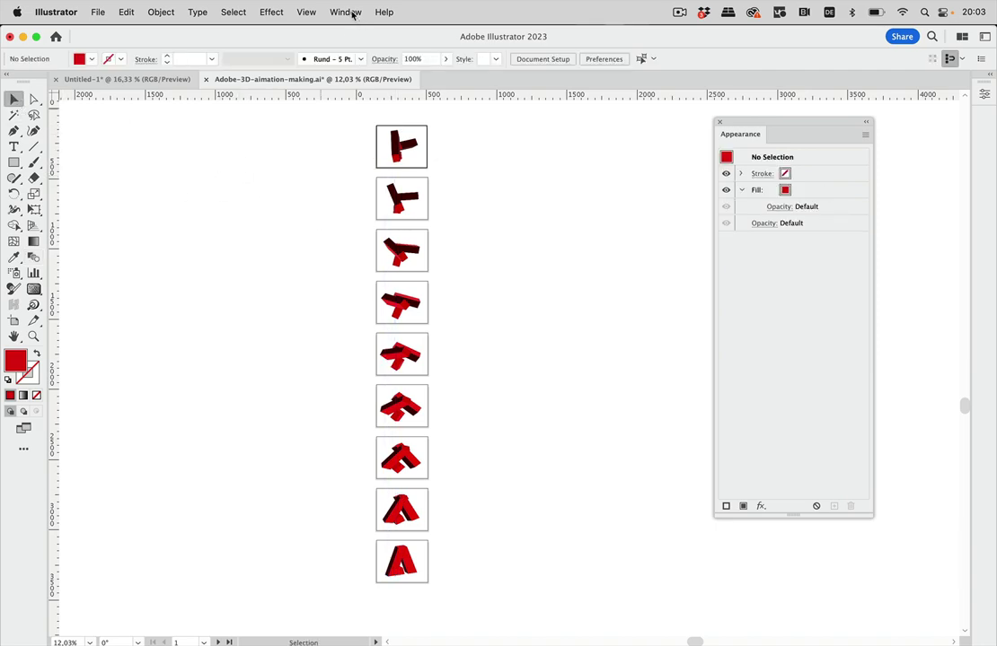
- Open the GIFStudio extension and import the document's artboards as animation frames, turning off the file-name warning
{"action": "left_click", "coordinate": [344, 12]}
{"action": "mouse_move", "coordinate": [376, 108]}
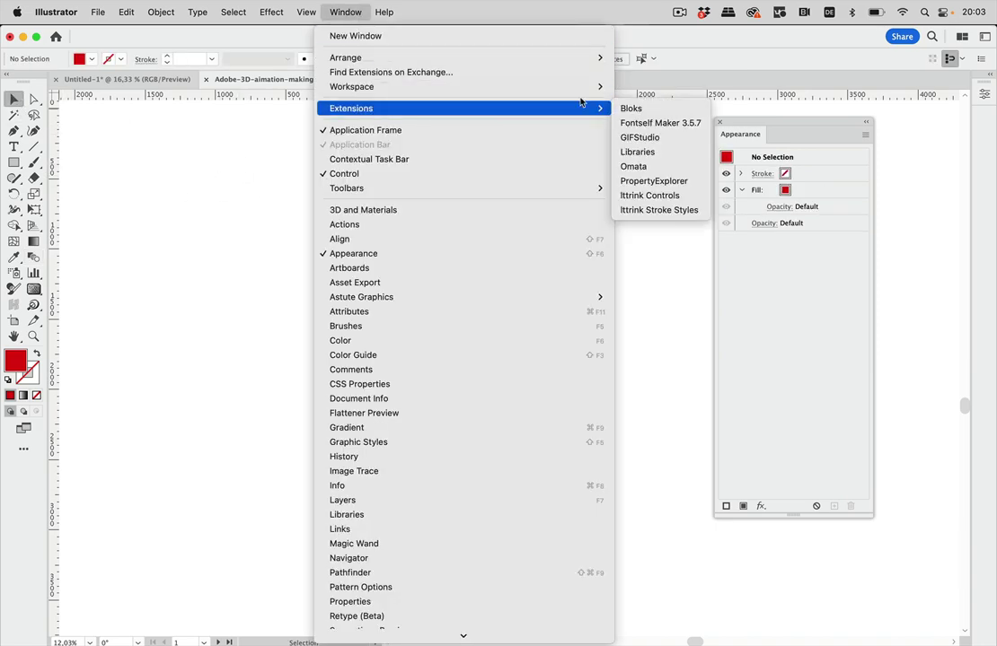
{"action": "left_click", "coordinate": [665, 137]}
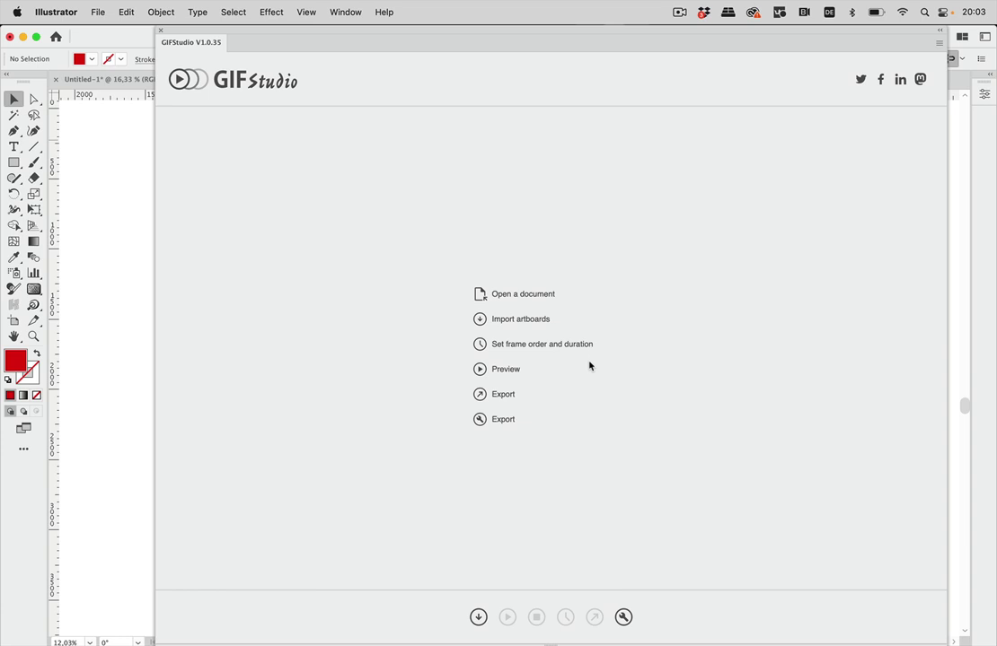
{"action": "left_click", "coordinate": [479, 617]}
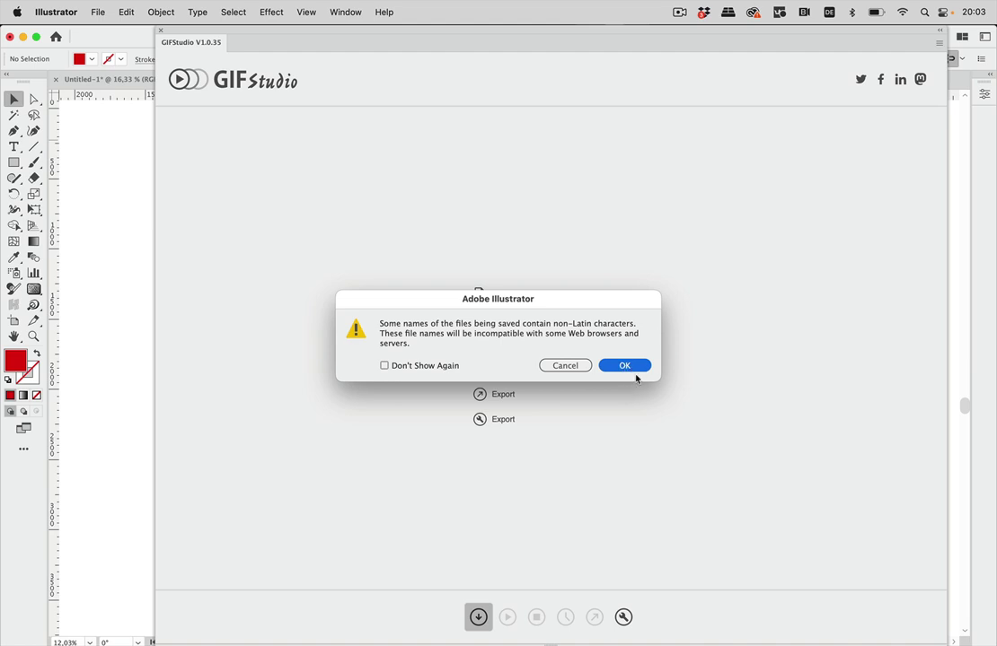
{"action": "left_click", "coordinate": [422, 365]}
{"action": "left_click", "coordinate": [625, 365]}
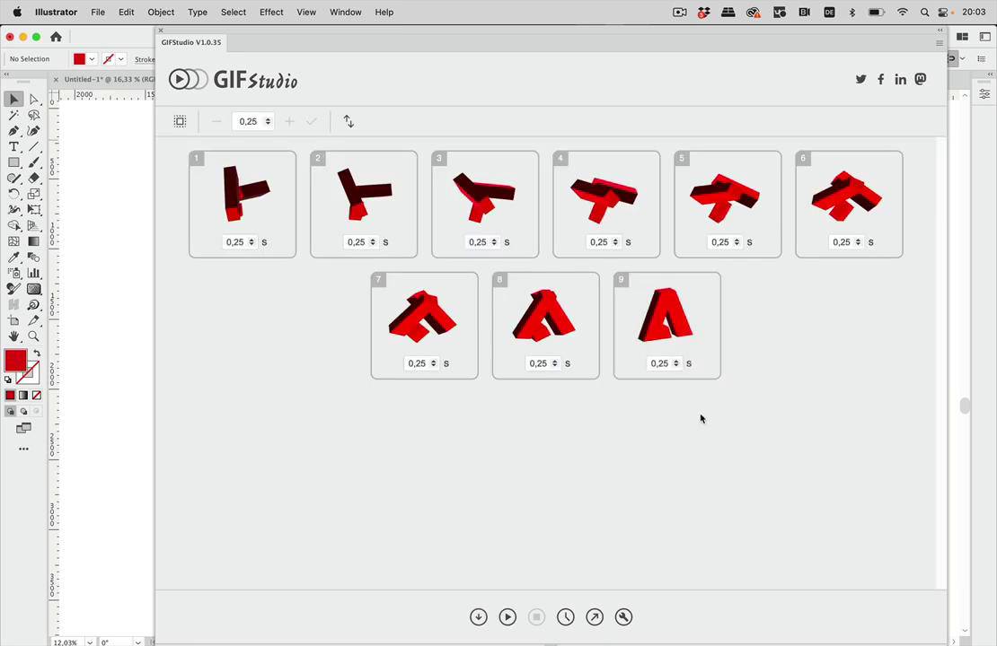
- Set the duration of all nine frames to 0,1 s
{"action": "left_click", "coordinate": [265, 193]}
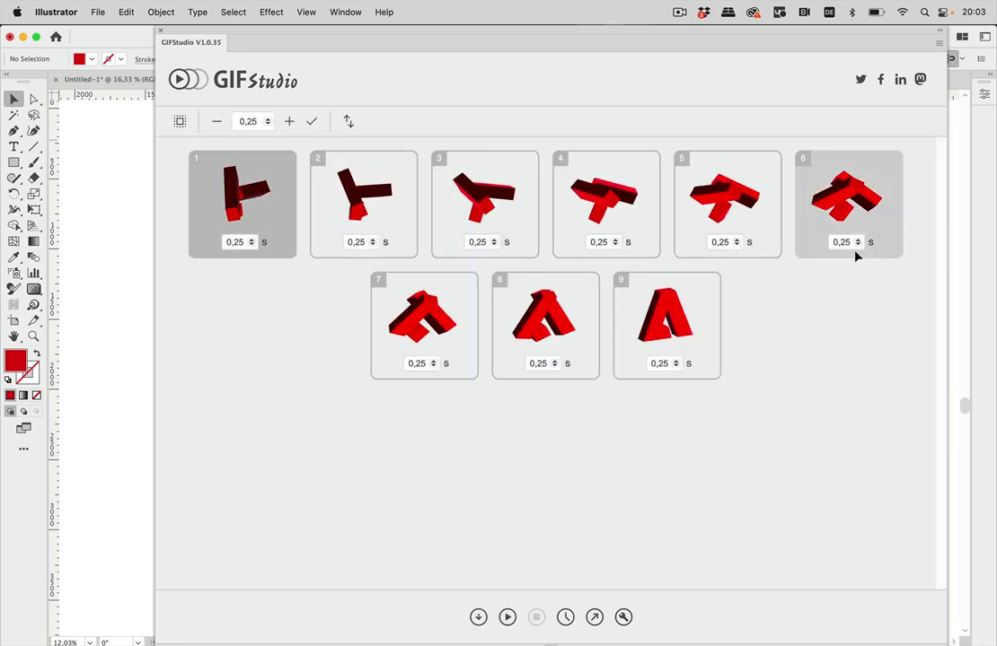
{"action": "key", "text": "super+a"}
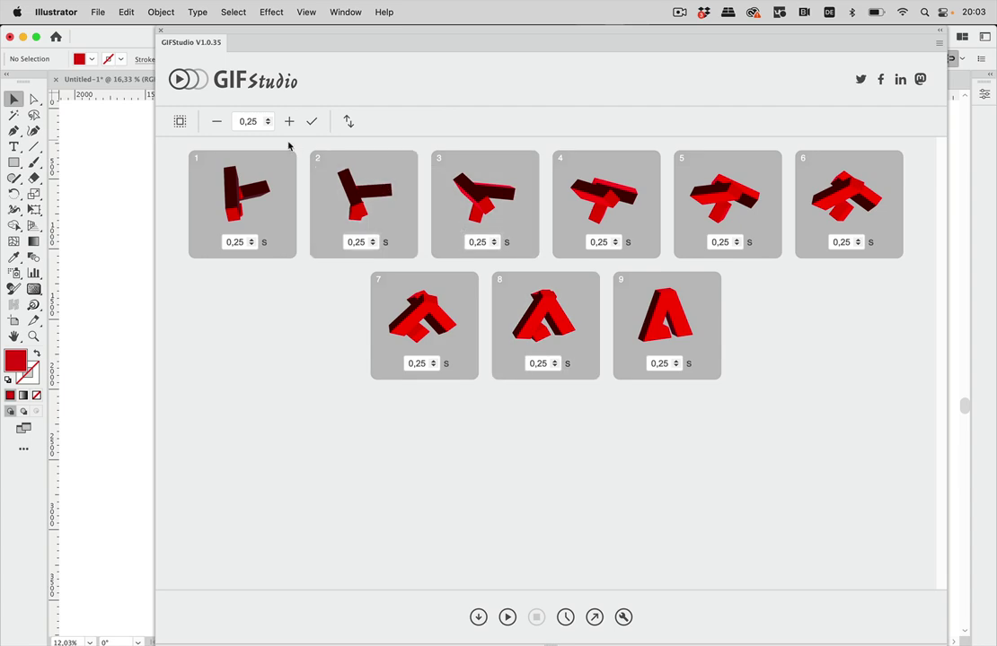
{"action": "left_click", "coordinate": [237, 121]}
{"action": "type", "text": "9"}
{"action": "type", "text": ",1"}
{"action": "left_click", "coordinate": [312, 121]}
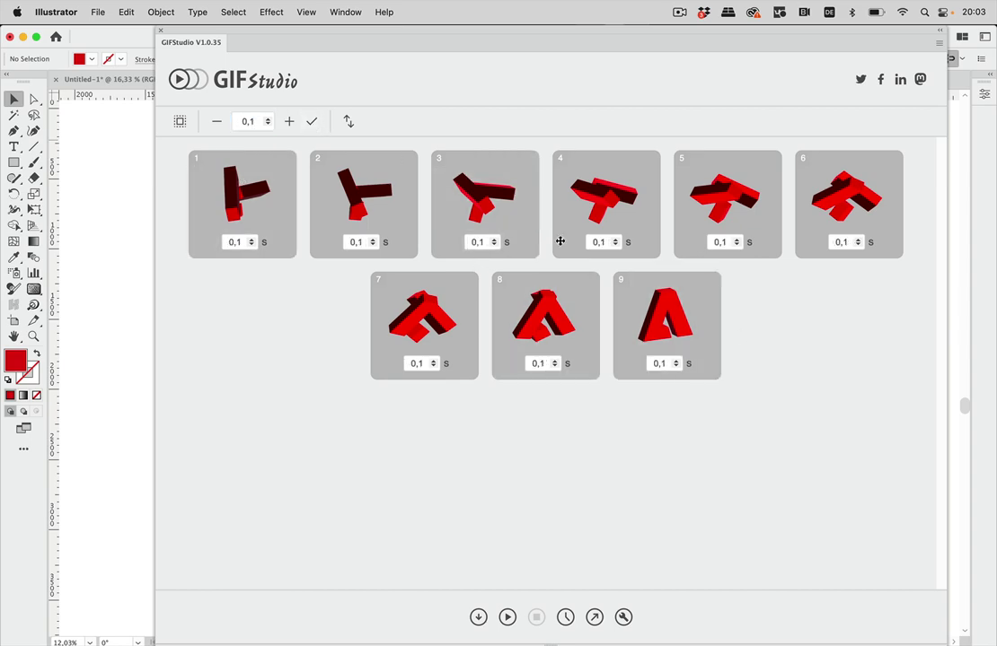
- Set the duration of frame 9, the assembled letter A, to 2,5 s
{"action": "left_click", "coordinate": [716, 407]}
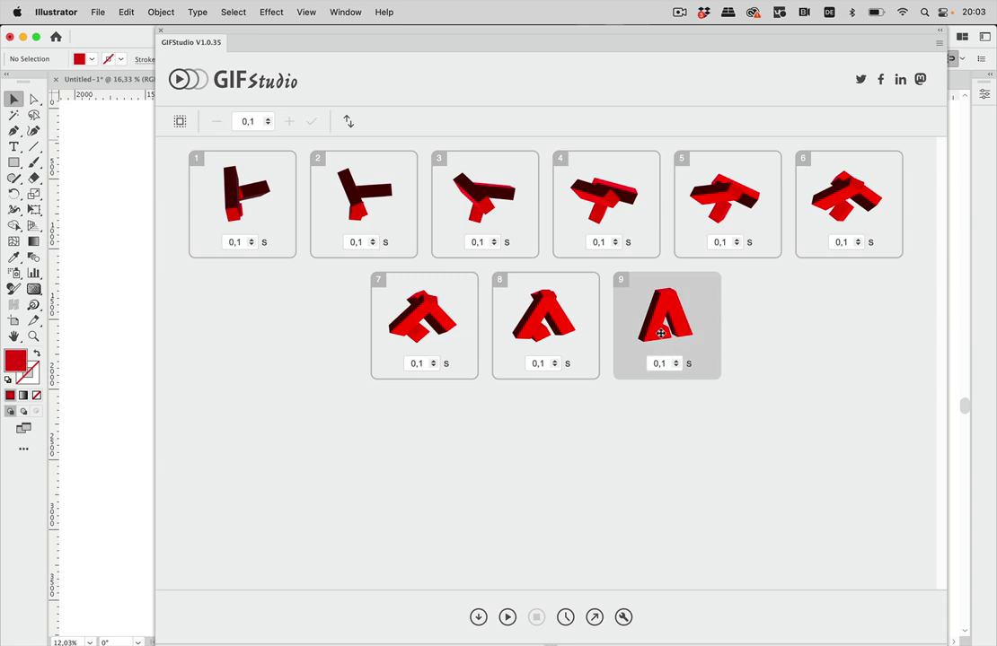
{"action": "left_click", "coordinate": [231, 124]}
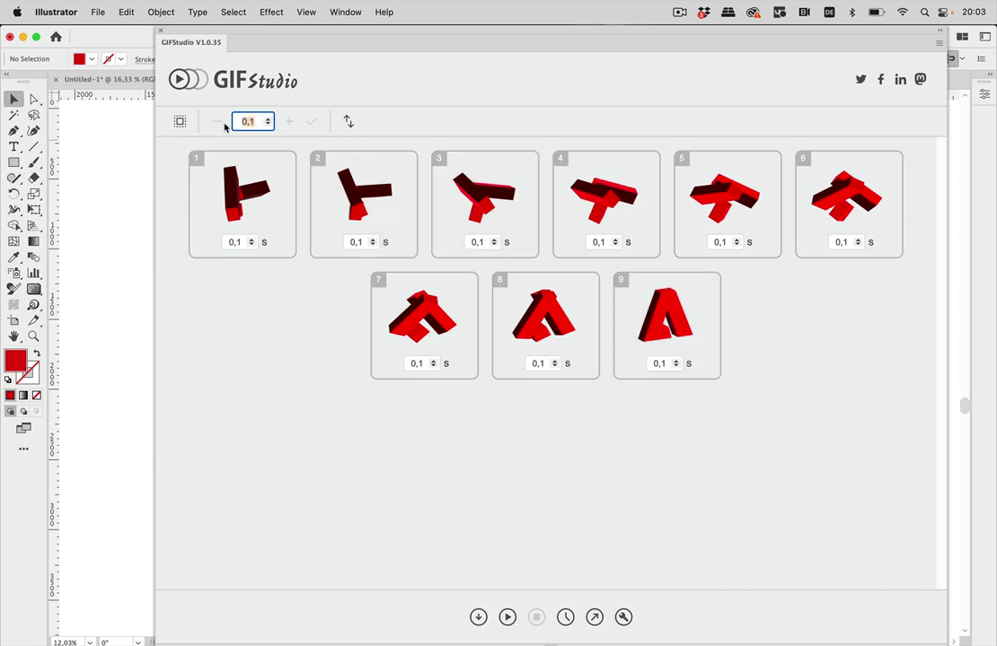
{"action": "type", "text": "2"}
{"action": "left_click", "coordinate": [663, 364]}
{"action": "key", "text": "BackSpace"}
{"action": "type", "text": "5"}
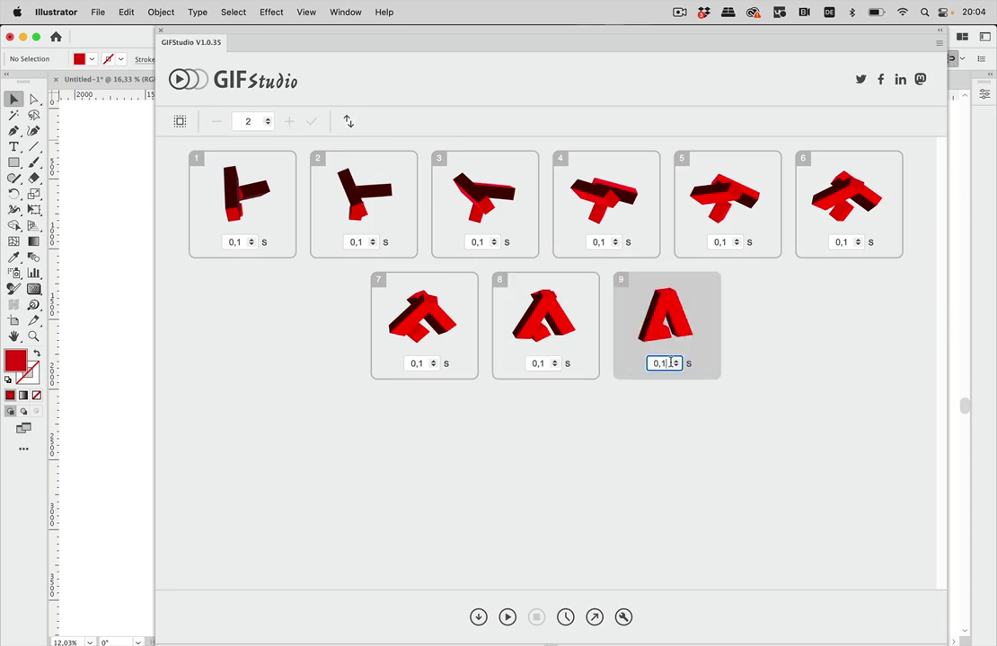
{"action": "left_click", "coordinate": [676, 362]}
{"action": "left_click", "coordinate": [677, 362]}
{"action": "left_click", "coordinate": [676, 362]}
{"action": "left_click", "coordinate": [676, 362]}
{"action": "left_click", "coordinate": [676, 362]}
{"action": "left_click", "coordinate": [676, 362]}
{"action": "left_click", "coordinate": [676, 362]}
{"action": "left_click", "coordinate": [676, 361]}
{"action": "left_click", "coordinate": [751, 364]}
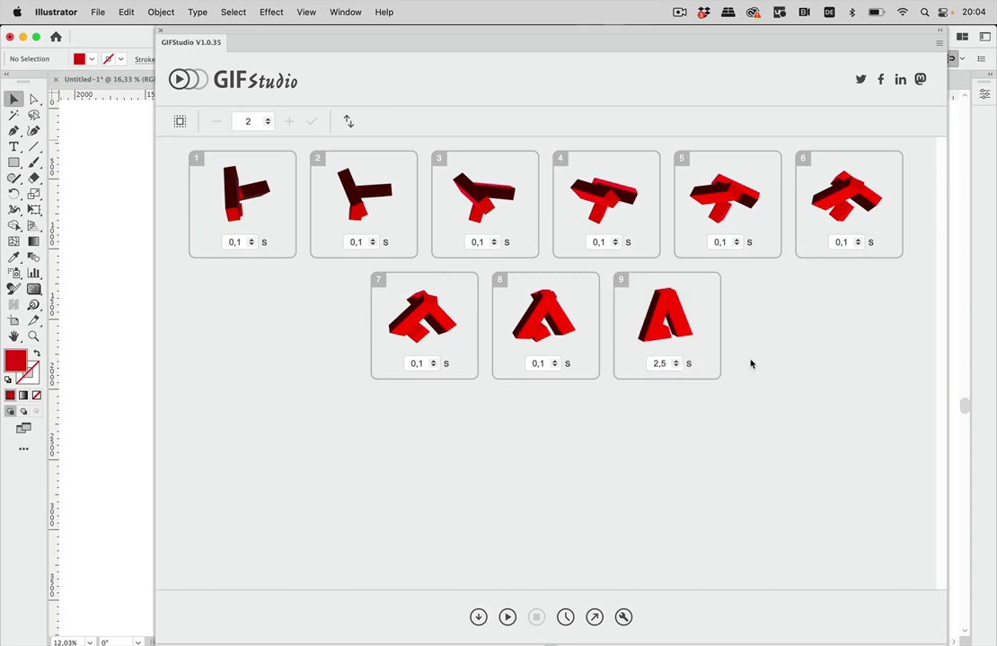
- Preview the animation, export it to the Desktop as Adobe-3D-aimation-making.gif, and close GIFStudio
{"action": "left_click", "coordinate": [508, 618]}
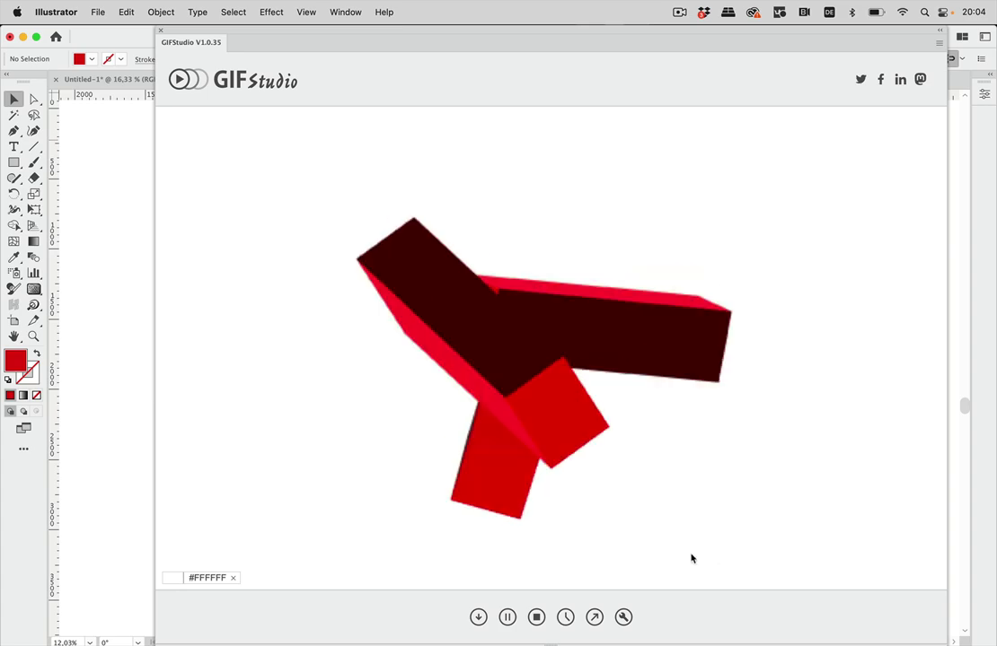
{"action": "left_click", "coordinate": [594, 618]}
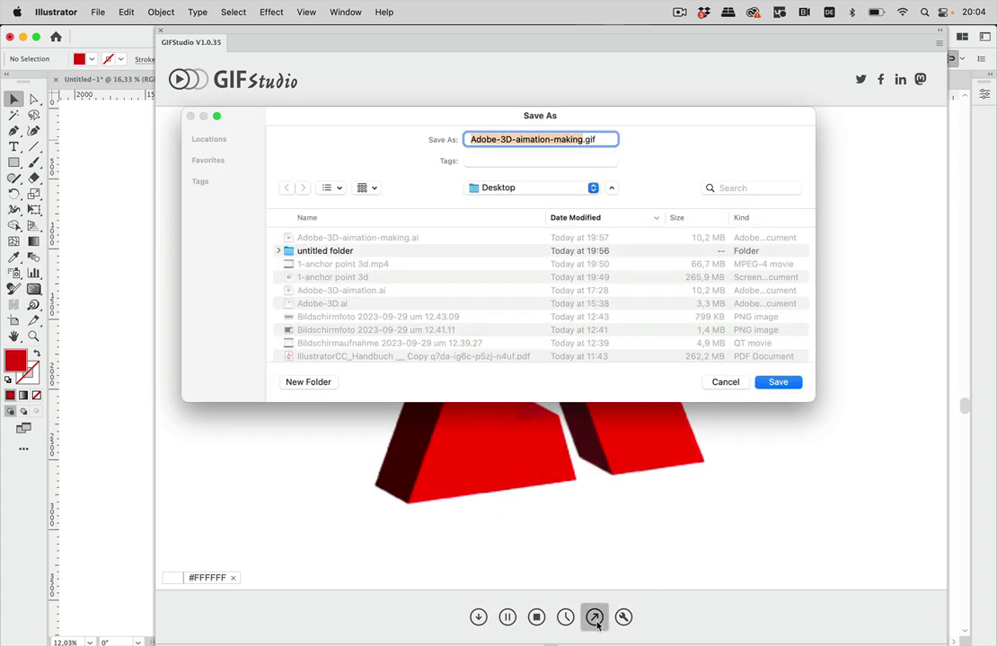
{"action": "left_click", "coordinate": [781, 383]}
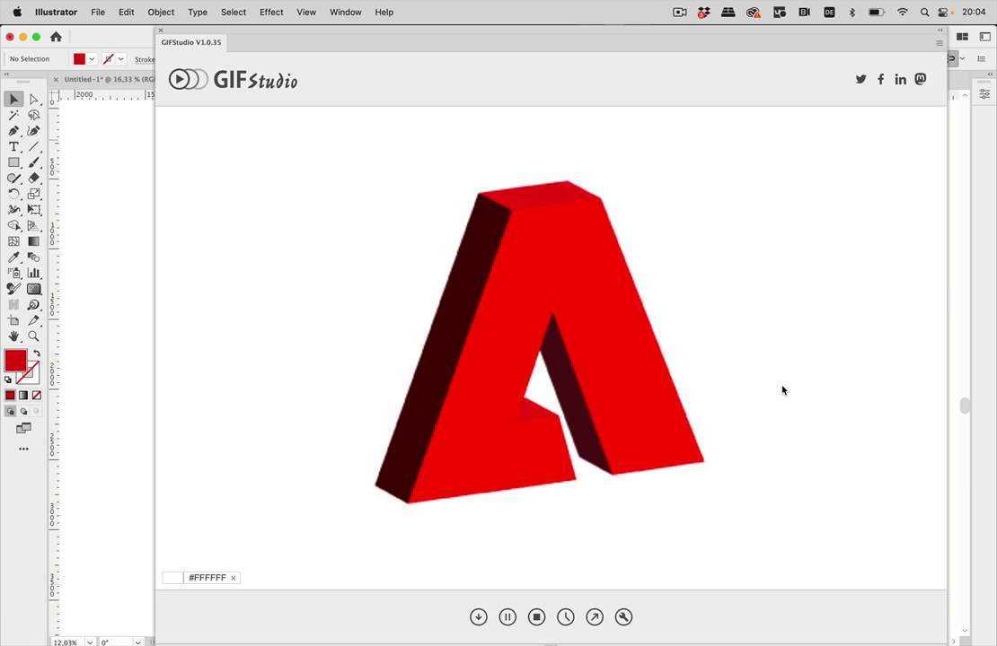
{"action": "left_click", "coordinate": [161, 31]}
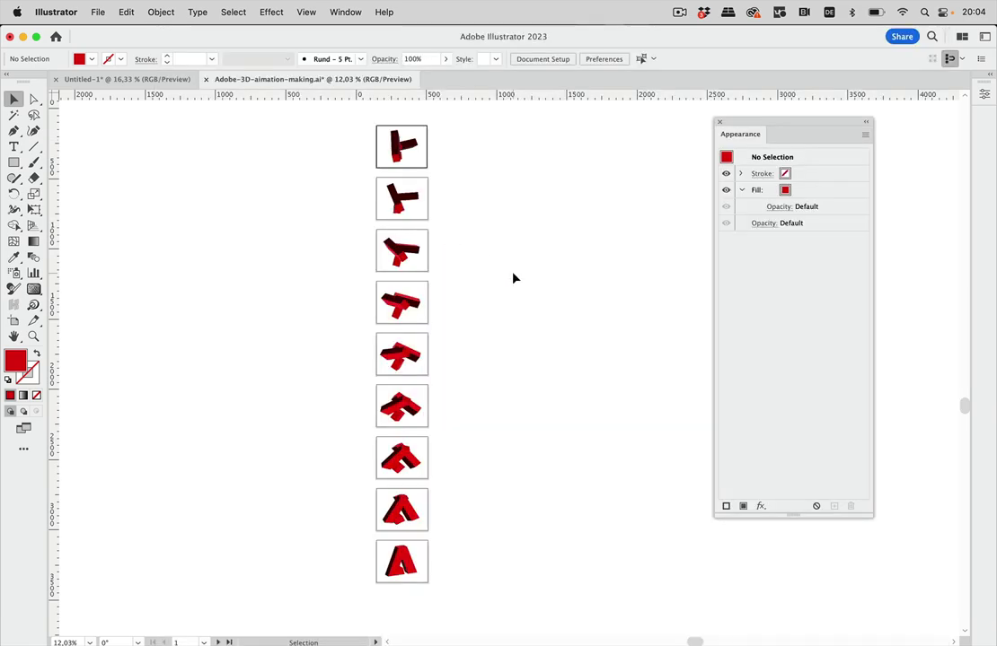